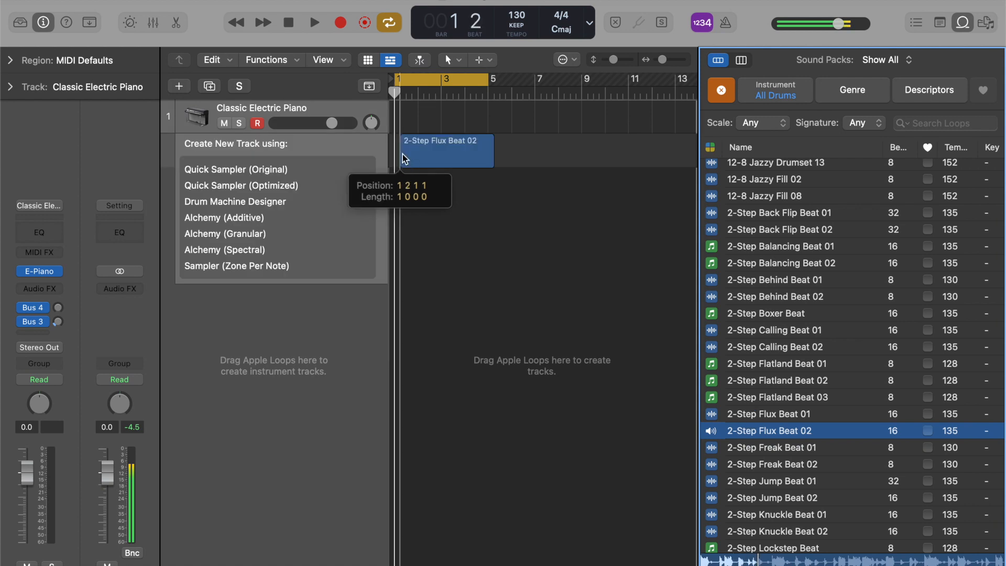
- Place the 2-Step Flux Beat 02 loop on a new track and load the Fretless Bass patch on the Classic Electric Piano track
drag(360, 116, 193, 223)
click(19, 23)
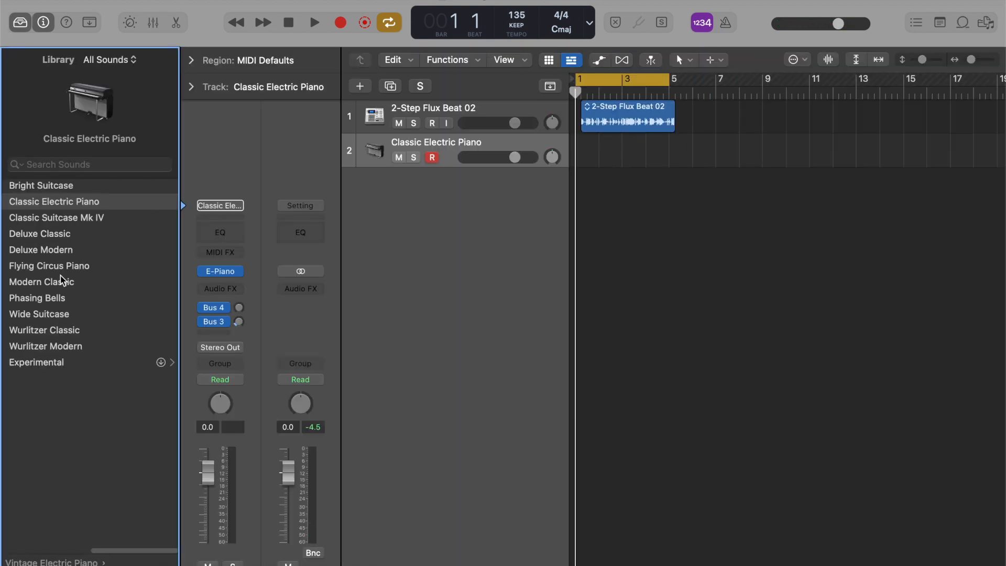
scroll(58, 283, left, 3)
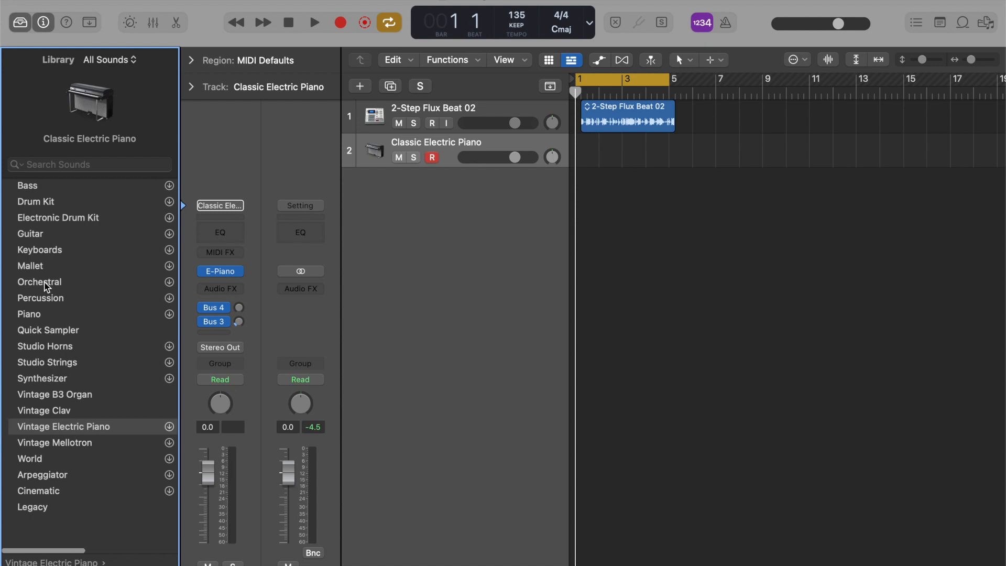
click(46, 187)
click(81, 204)
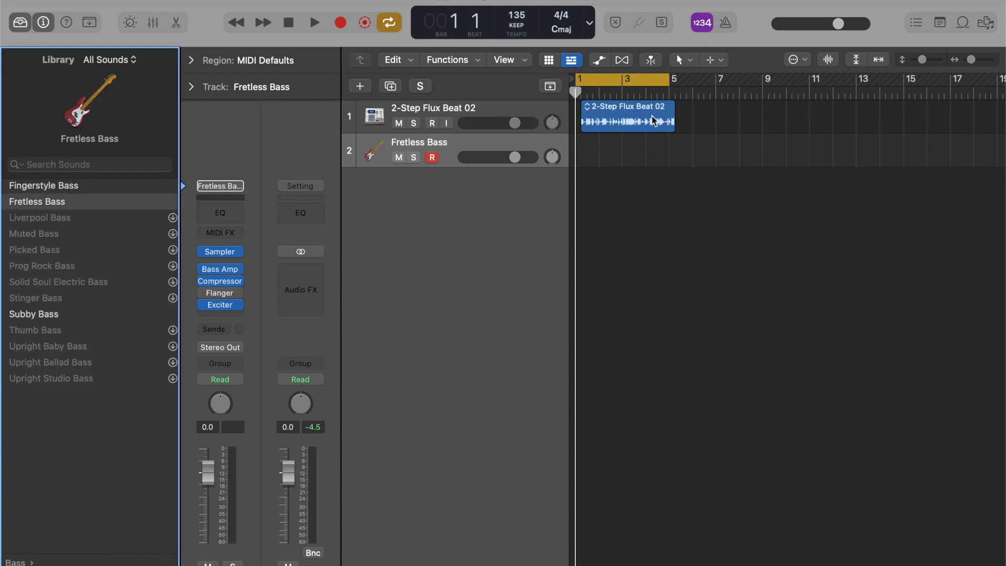
- Record a four-bar bass part on the Fretless Bass track and duplicate that track without its region
click(531, 253)
key(r)
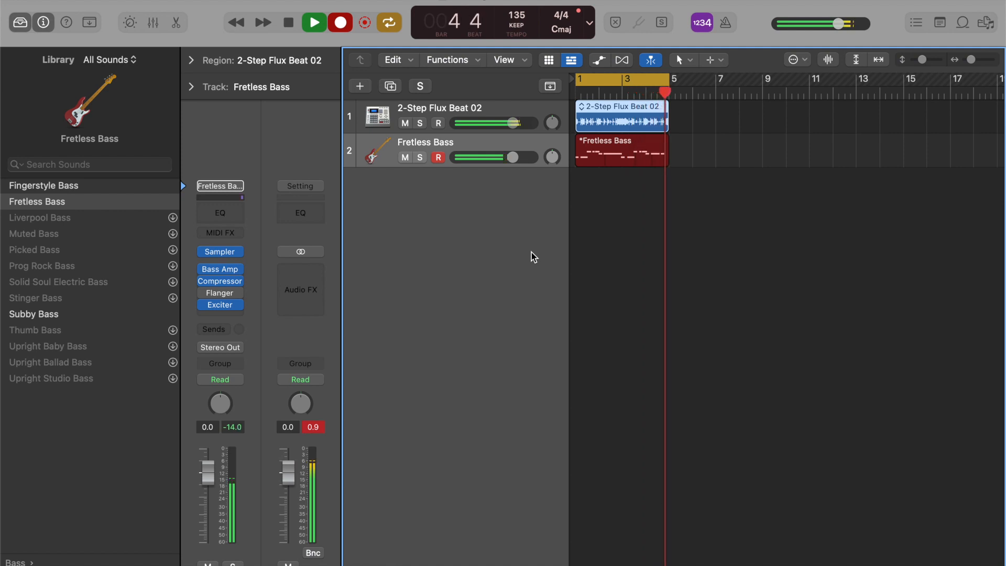
key(space)
key(super+d)
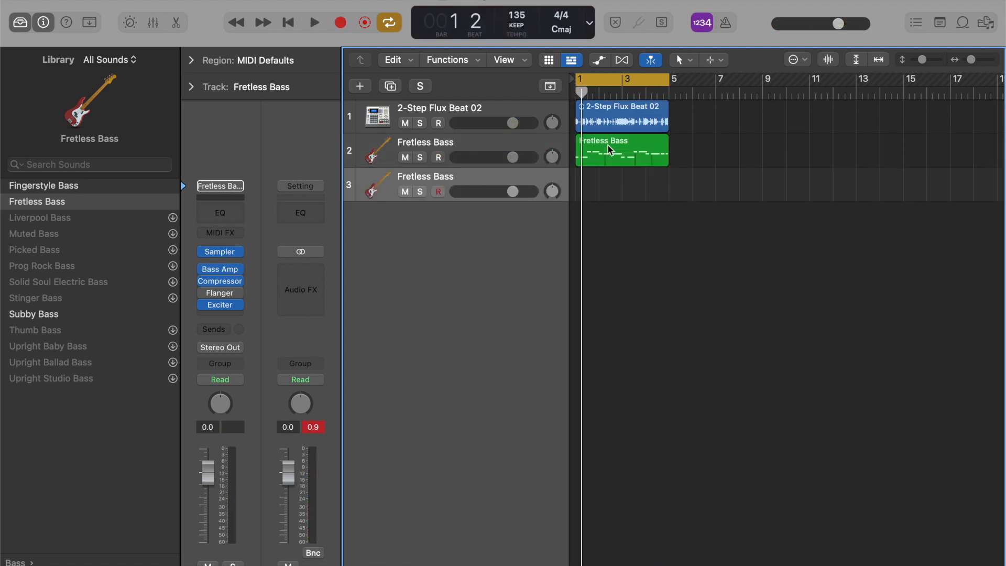
- Open the Fretless Bass region in the Piano Roll and delete the stray low note at the end of bar 4
double_click(607, 146)
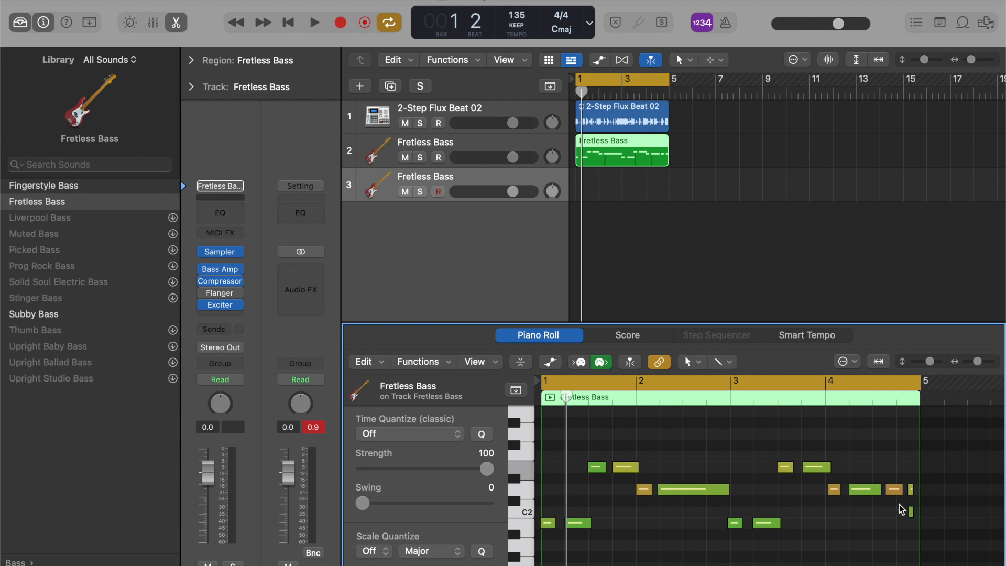
click(893, 492)
drag(891, 524, 913, 511)
key(Delete)
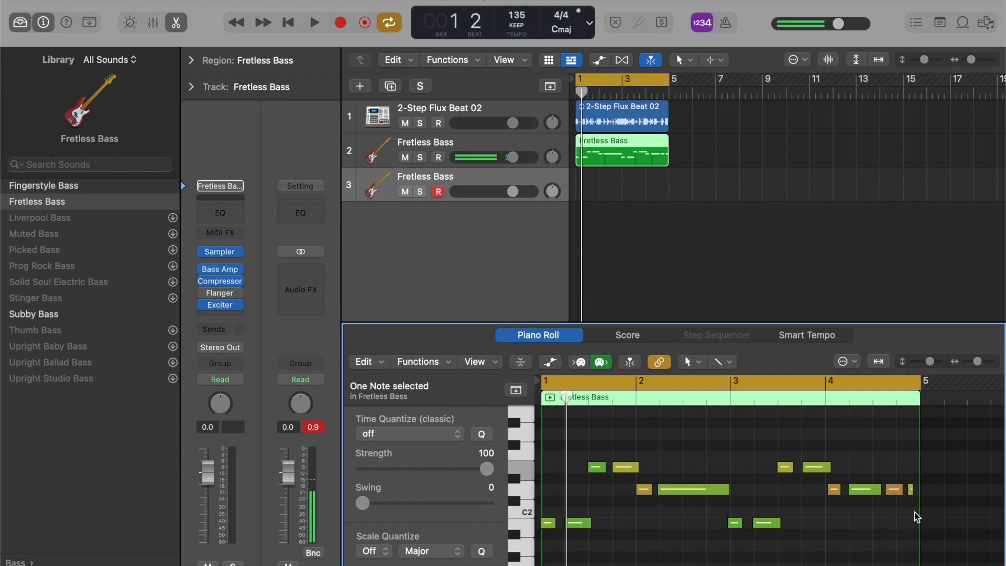
- Audition the bass notes in bar 4 and raise the second-to-last note by two semitones
click(837, 491)
click(859, 490)
click(864, 490)
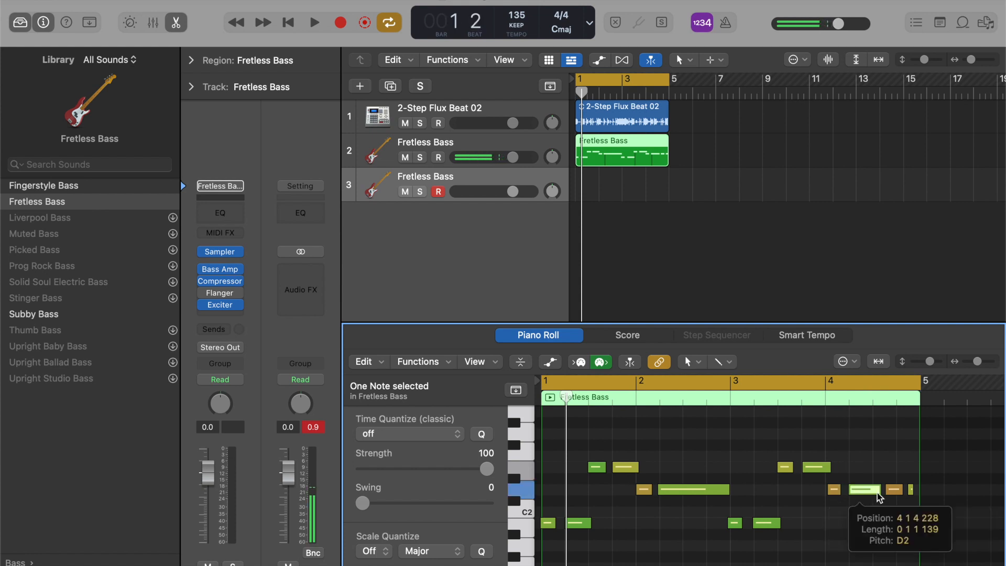
click(895, 491)
drag(897, 491, 897, 468)
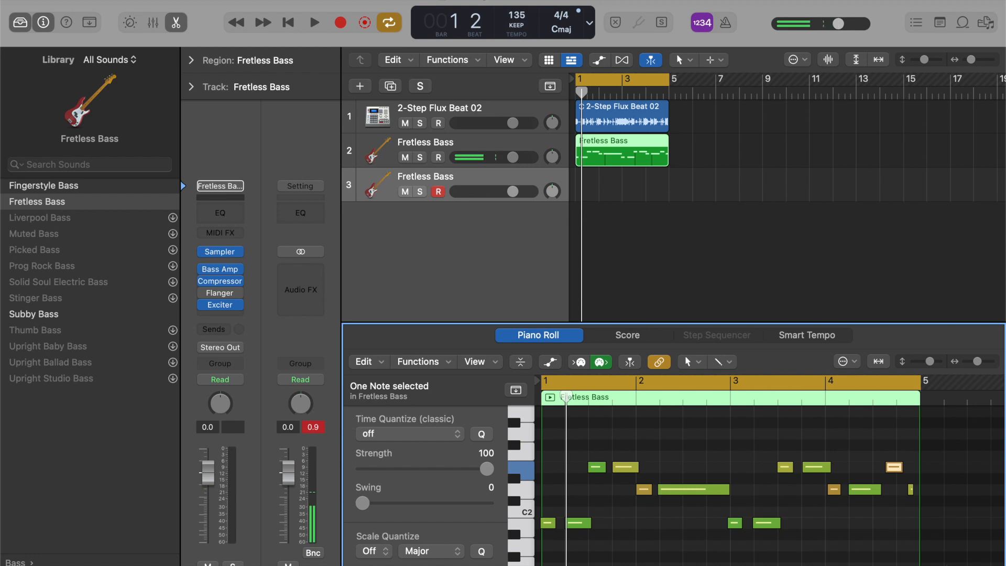
- Apply an editing function to all notes of the bass region and close the Piano Roll
drag(943, 564, 517, 430)
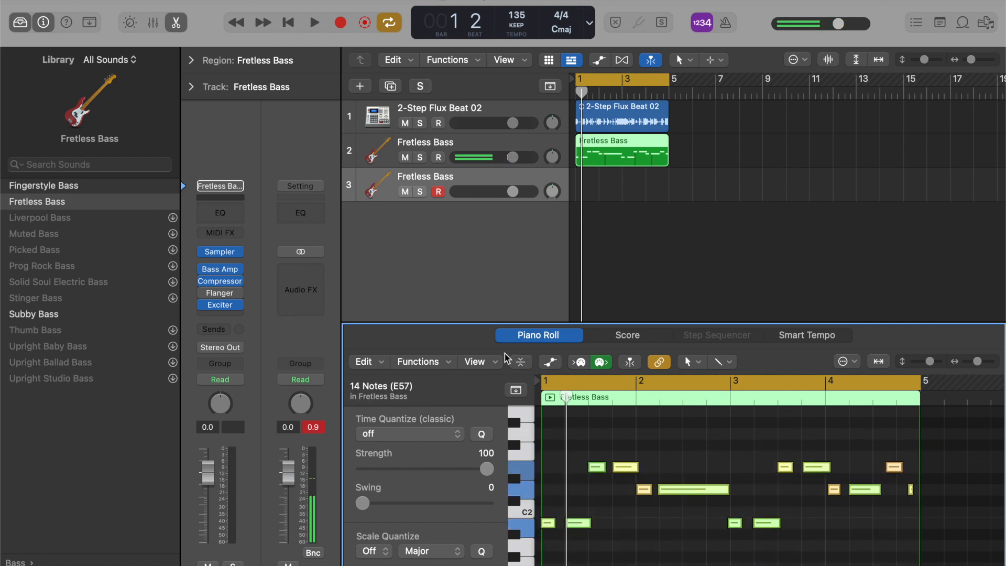
click(434, 360)
click(444, 402)
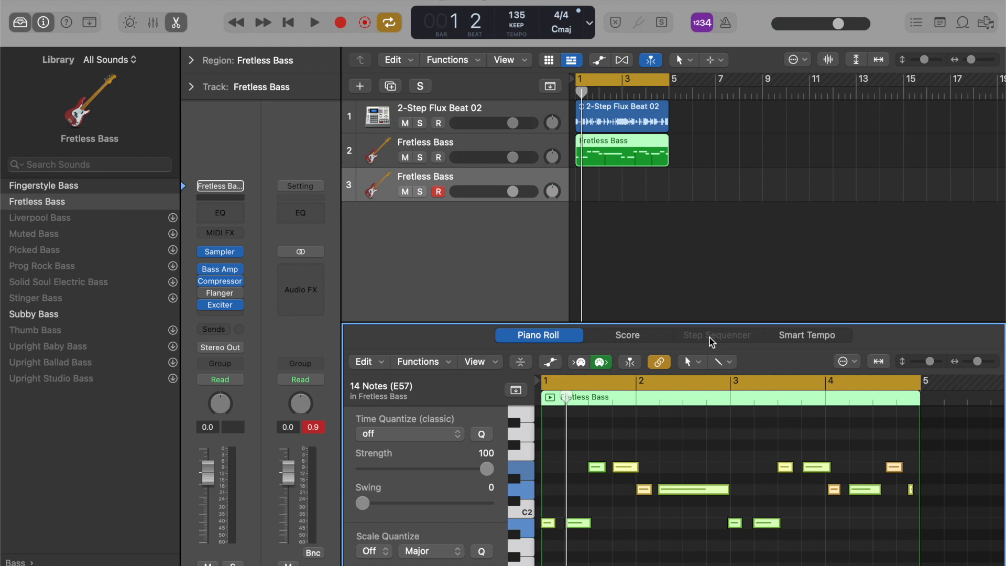
drag(710, 324, 692, 563)
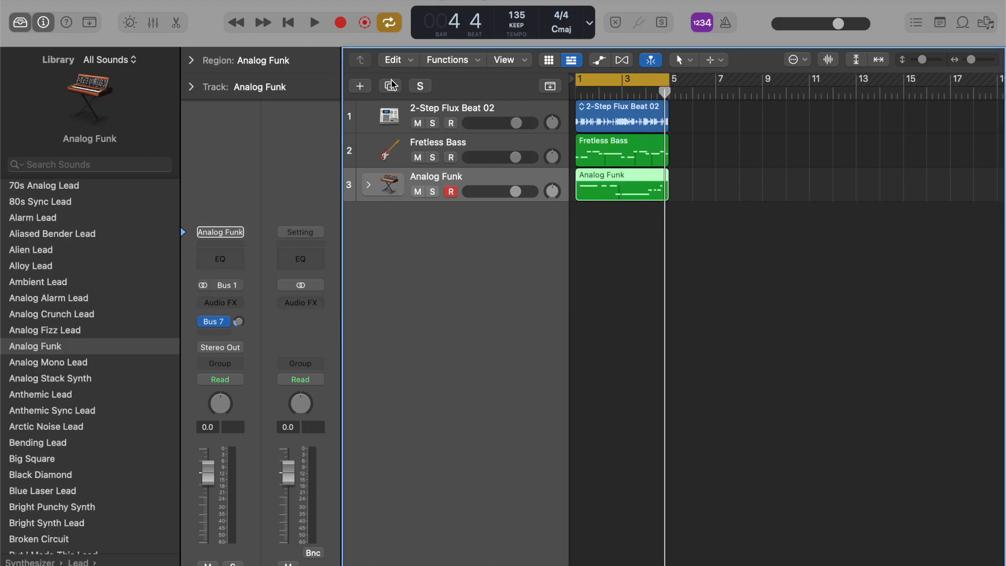
- Create one new audio track and set its recording input to Input 1
click(361, 85)
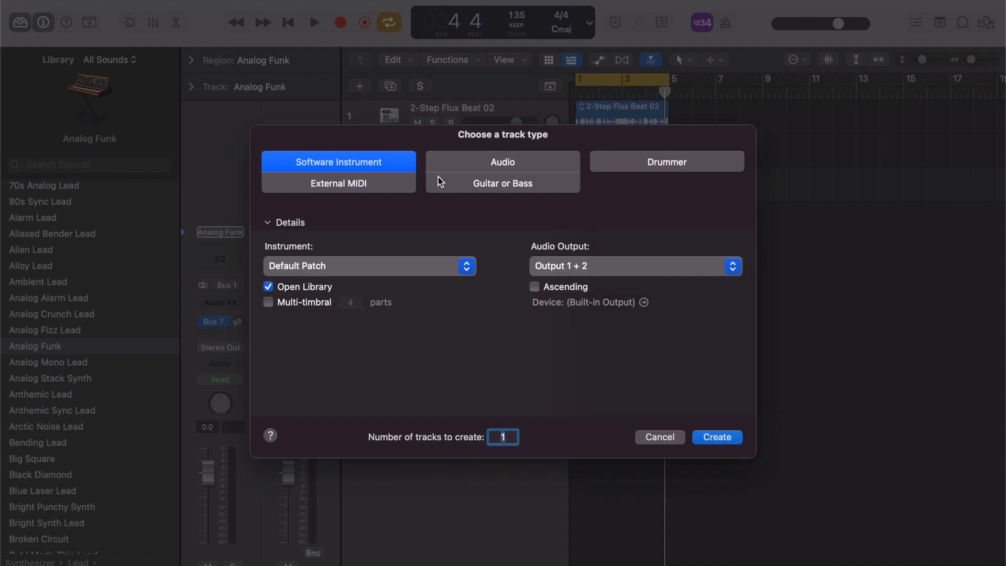
click(560, 162)
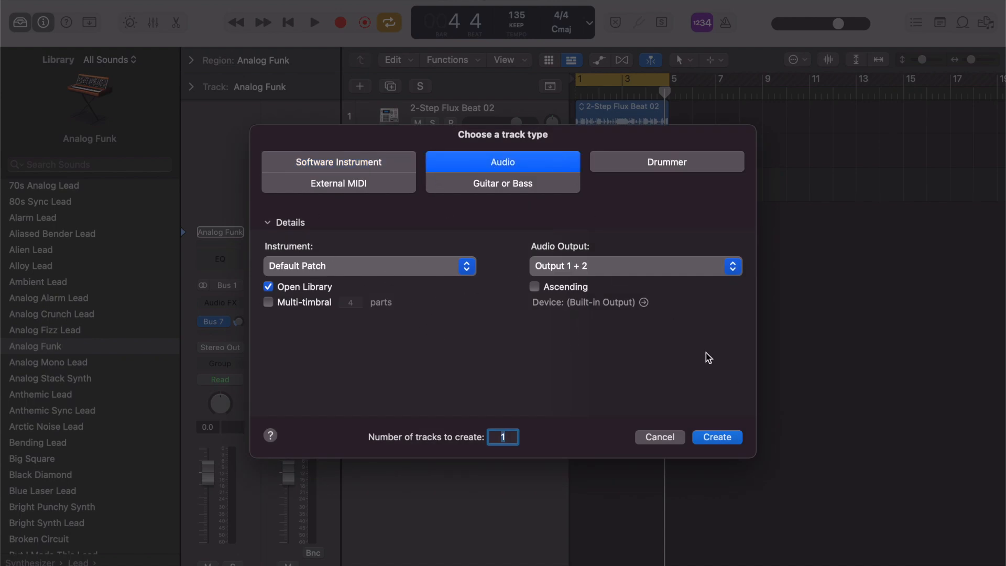
click(719, 437)
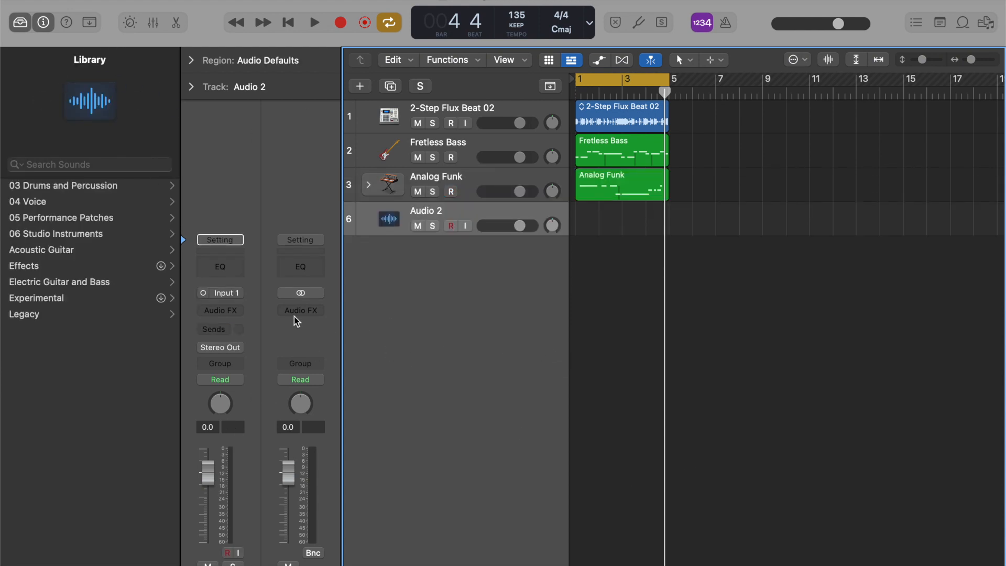
click(221, 292)
mouse_move(236, 339)
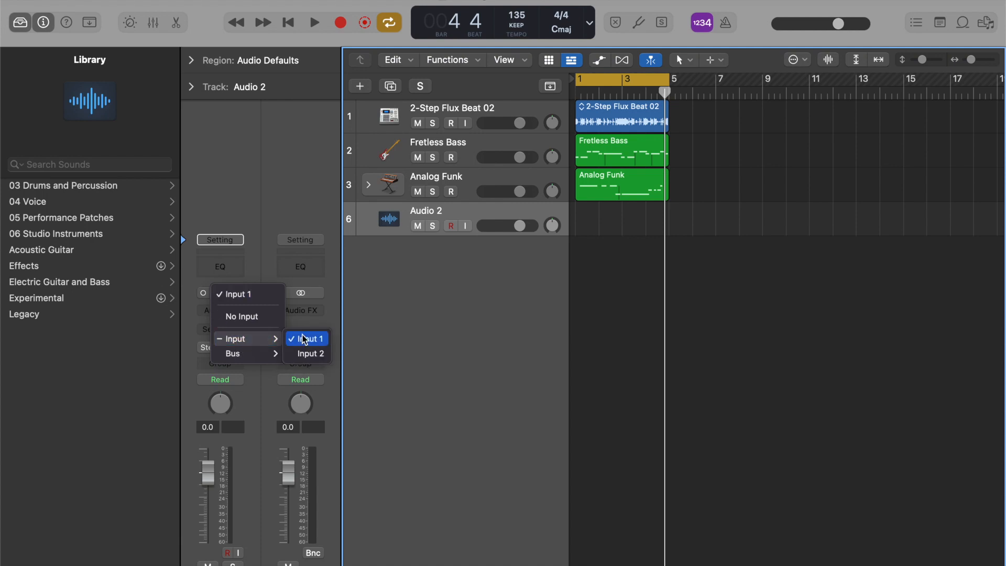
click(308, 338)
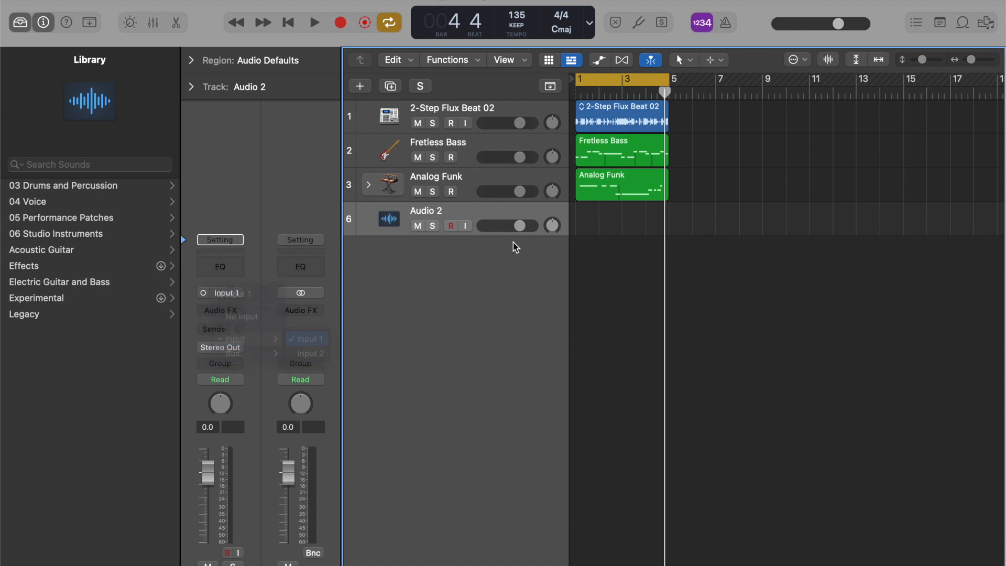
- Arm the Audio 2 track and record a four-bar audio take from the start of the project
click(452, 227)
key(Return)
key(r)
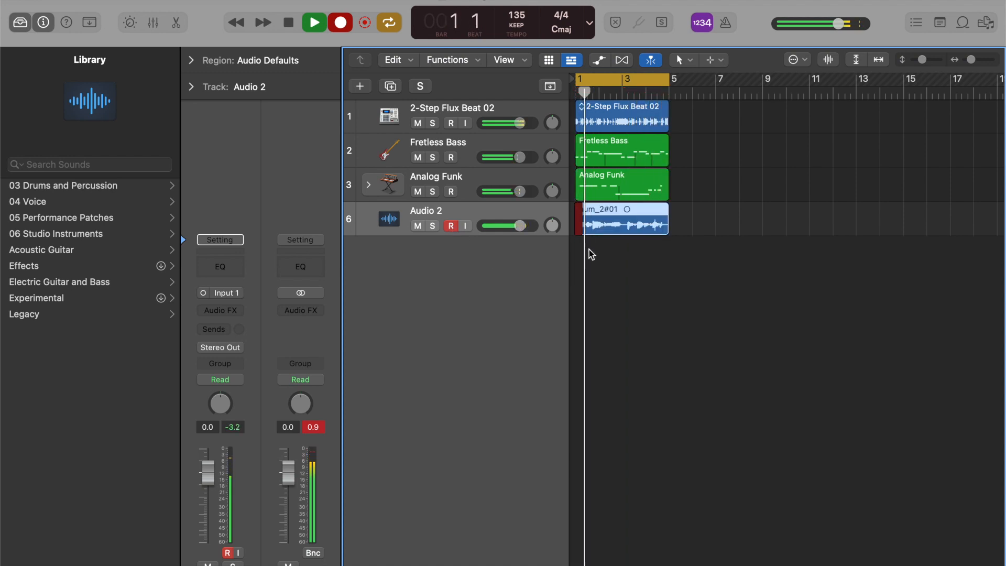
key(space)
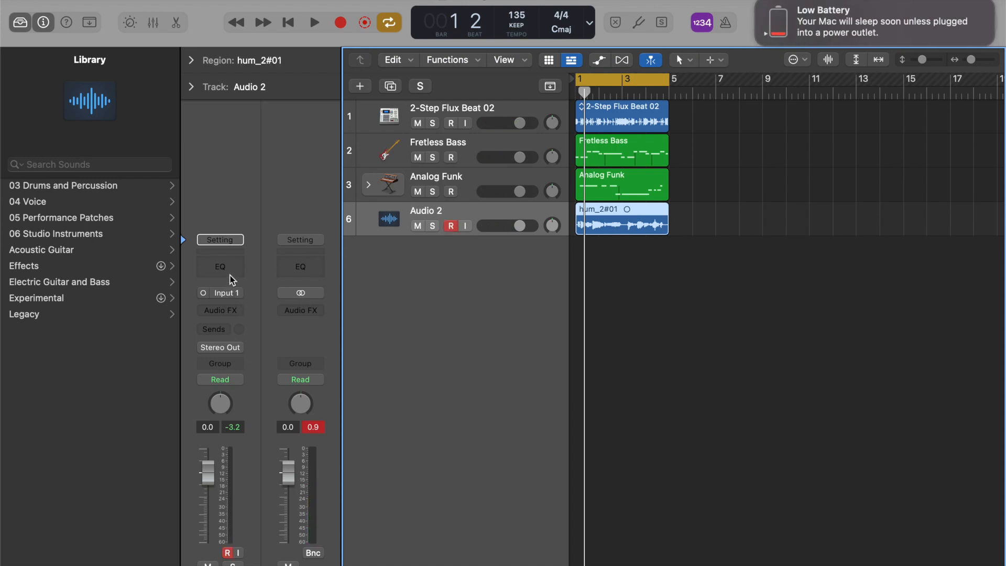
- Insert a Channel EQ on Audio 2 and play the track soloed with cycle mode turned off
click(222, 272)
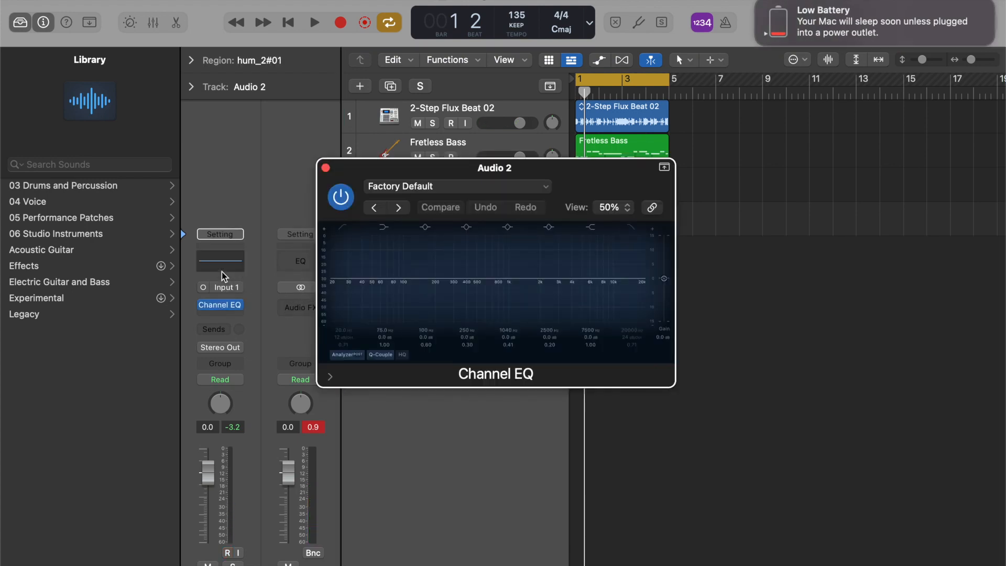
drag(589, 175, 644, 304)
click(433, 227)
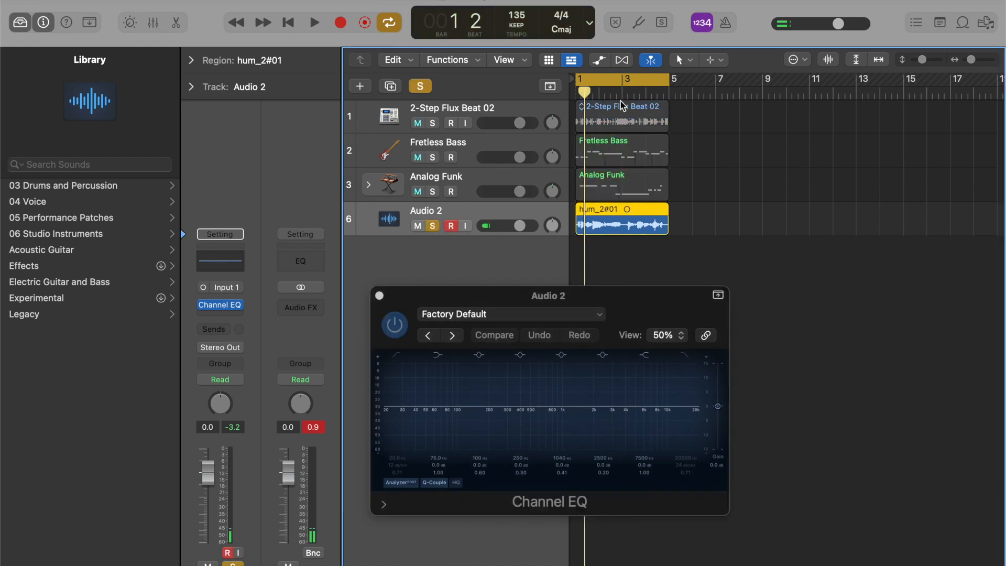
click(610, 80)
key(space)
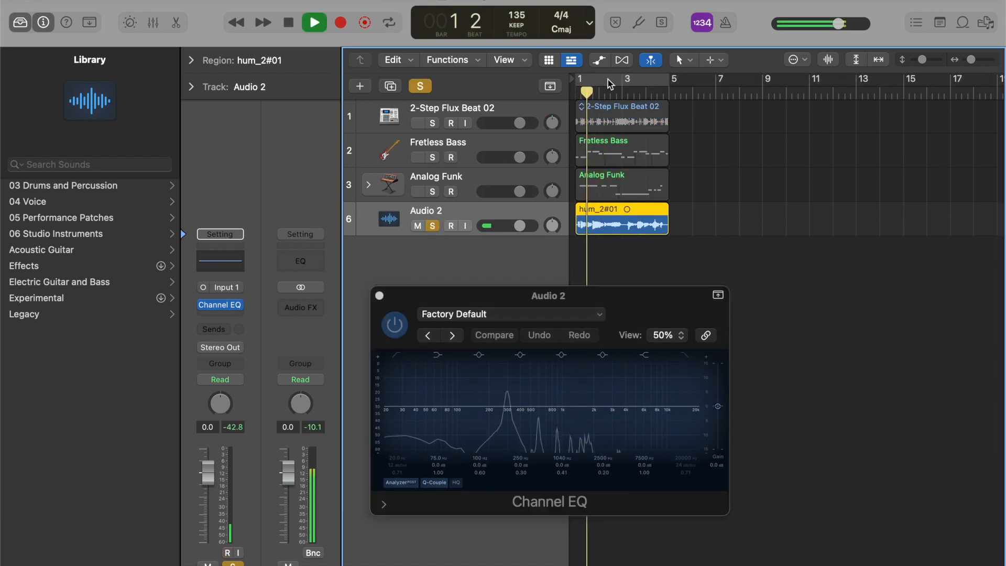
- Add a high-cut filter at about 6800 Hz with a gentler slope and a 12 dB/oct low-cut at about 78 Hz in the Channel EQ
click(684, 355)
drag(678, 434, 639, 447)
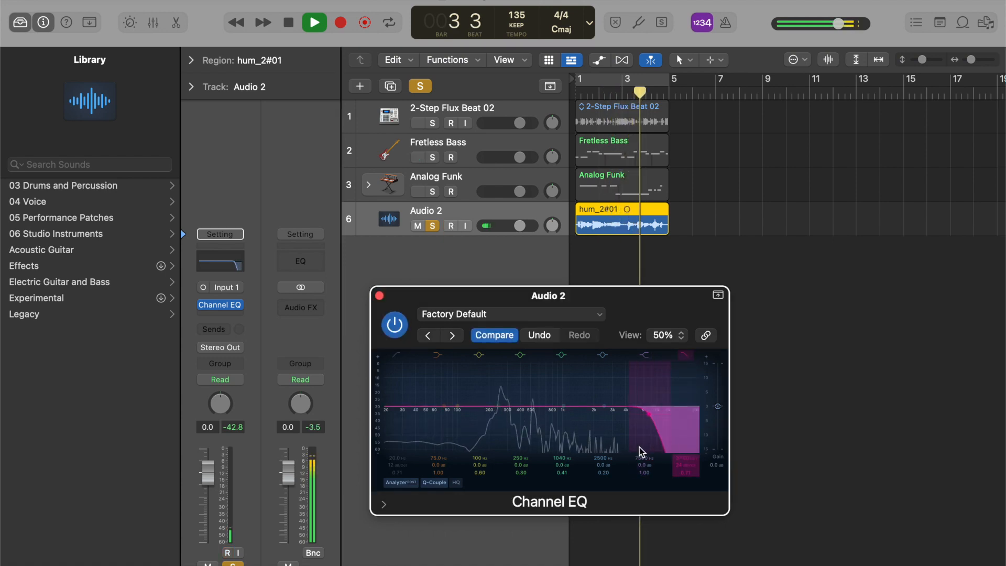
drag(685, 465, 685, 477)
click(396, 356)
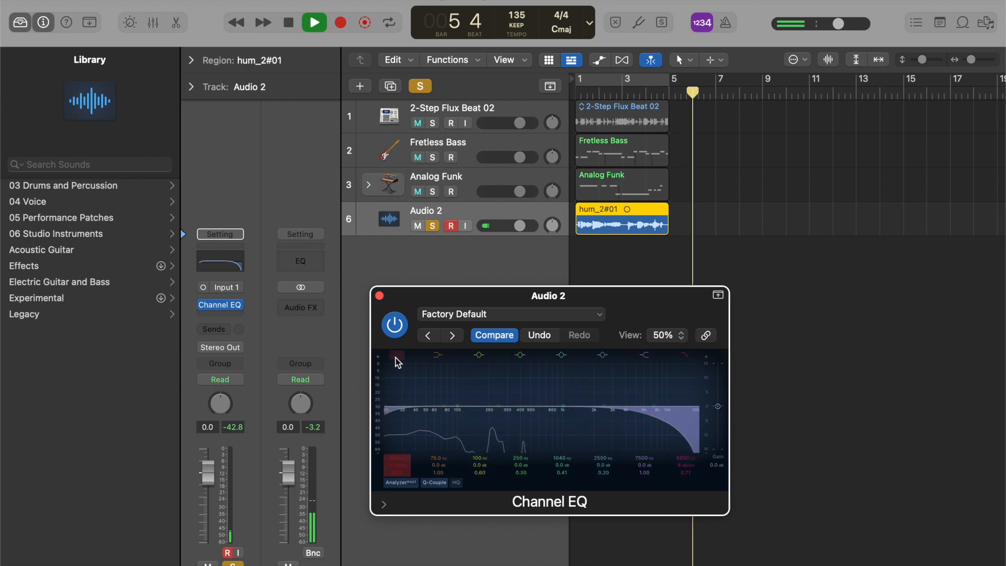
drag(399, 427, 463, 434)
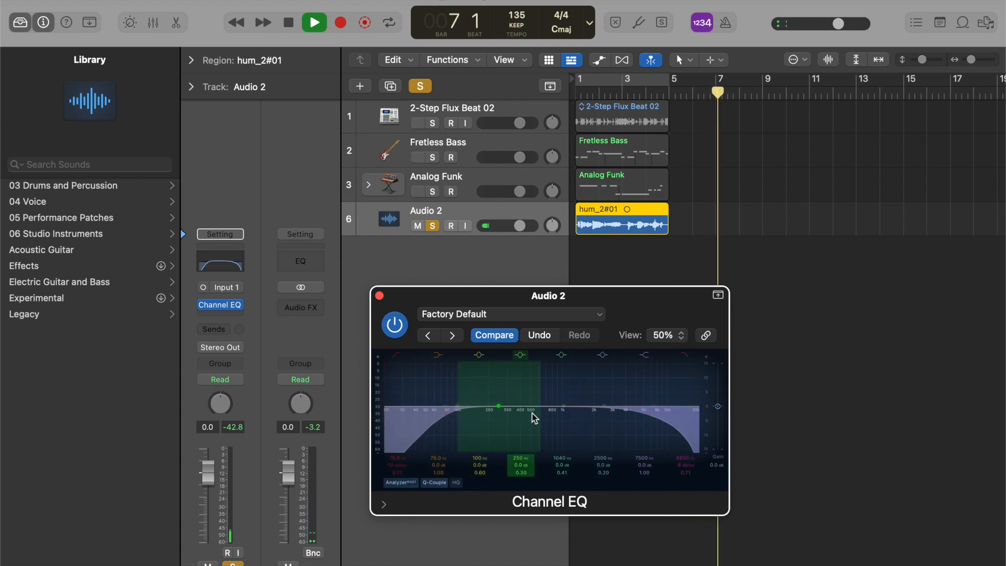
key(space)
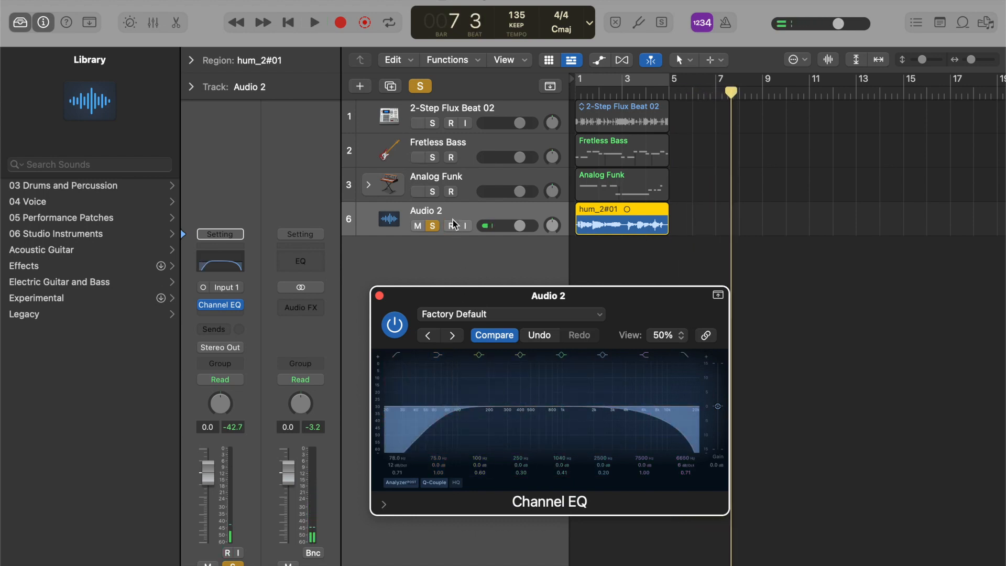
- Boost the third Channel EQ peak band by about 3.1 dB around 1610 Hz during playback and close the EQ
drag(531, 389, 591, 393)
key(space)
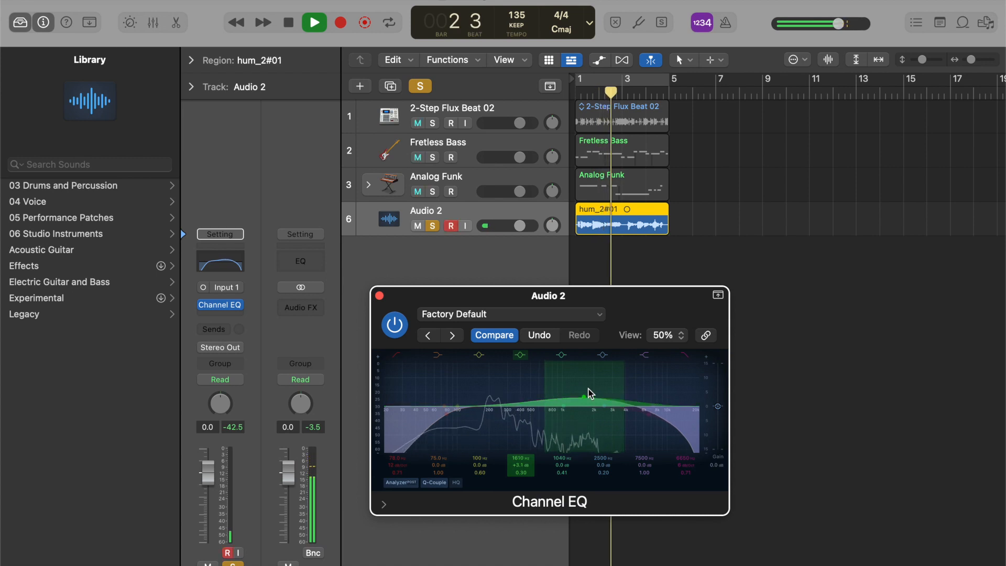
click(379, 297)
key(space)
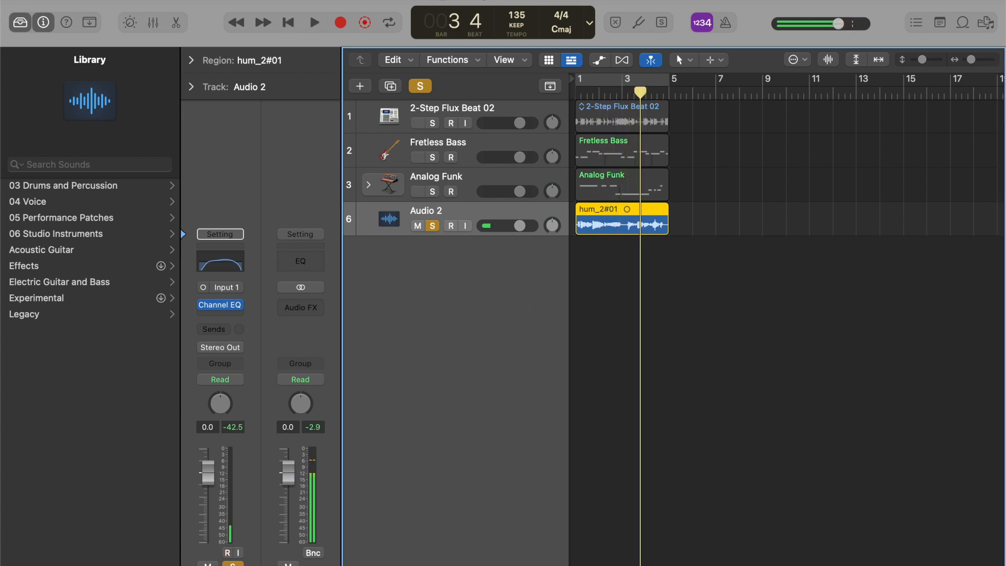
- Duplicate the Audio 2 track as a new empty track and insert SilverVerb on Audio 2 with a raised wet level
click(390, 86)
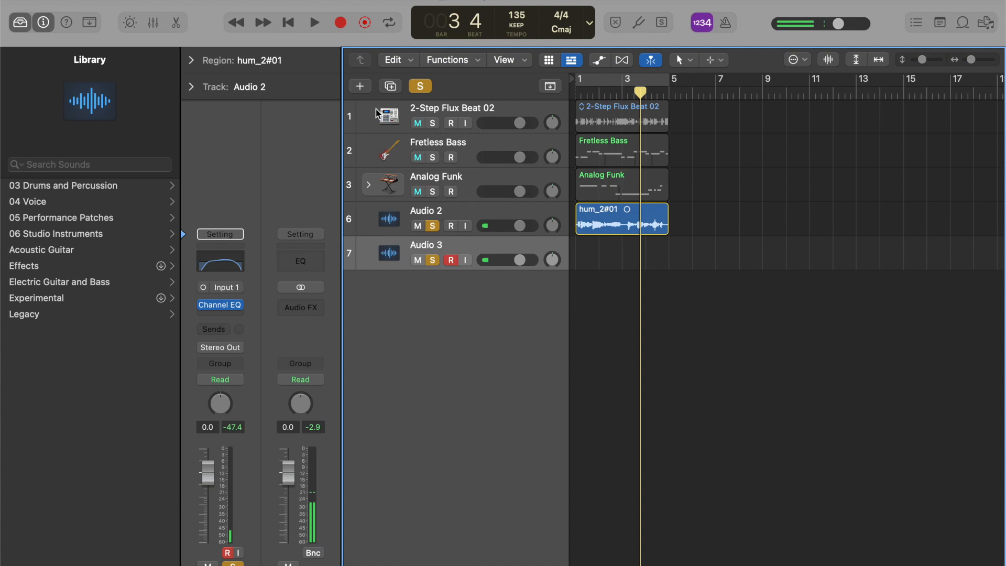
click(448, 212)
click(220, 316)
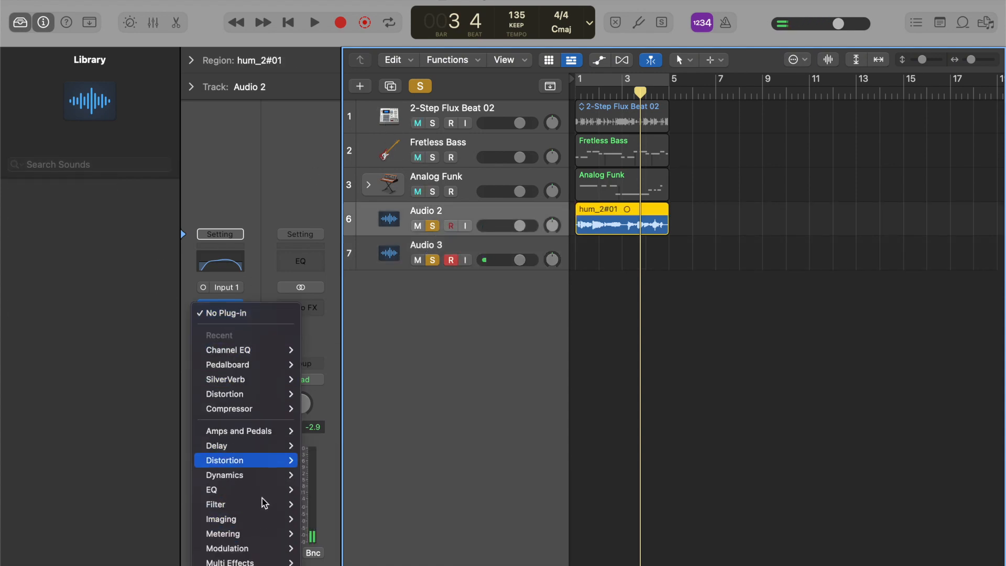
mouse_move(258, 517)
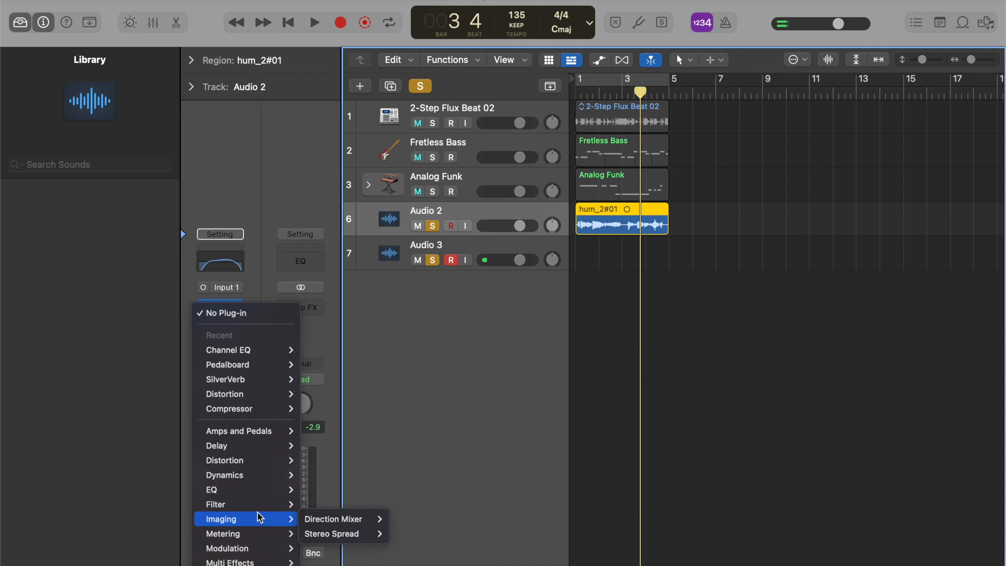
click(282, 382)
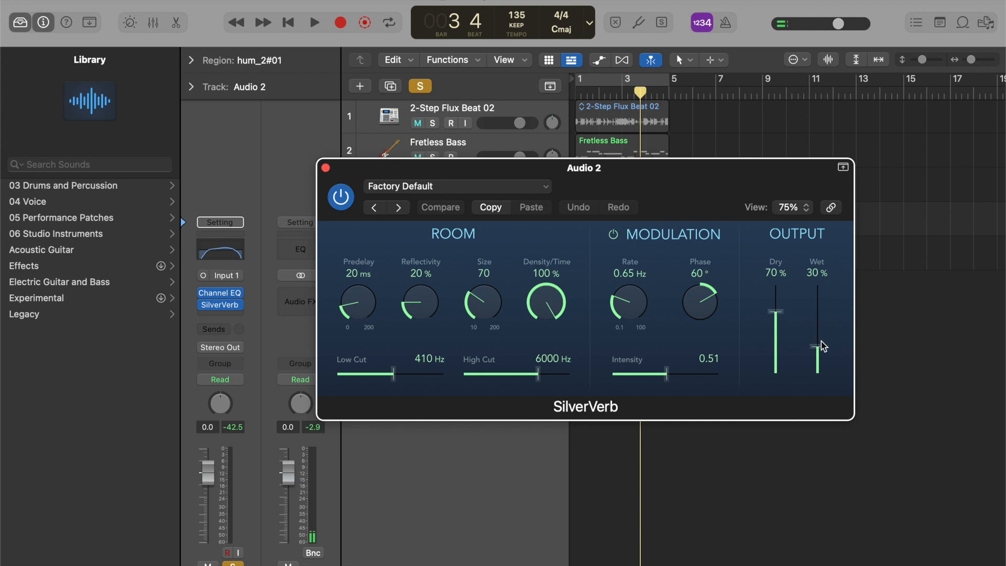
drag(823, 346, 823, 333)
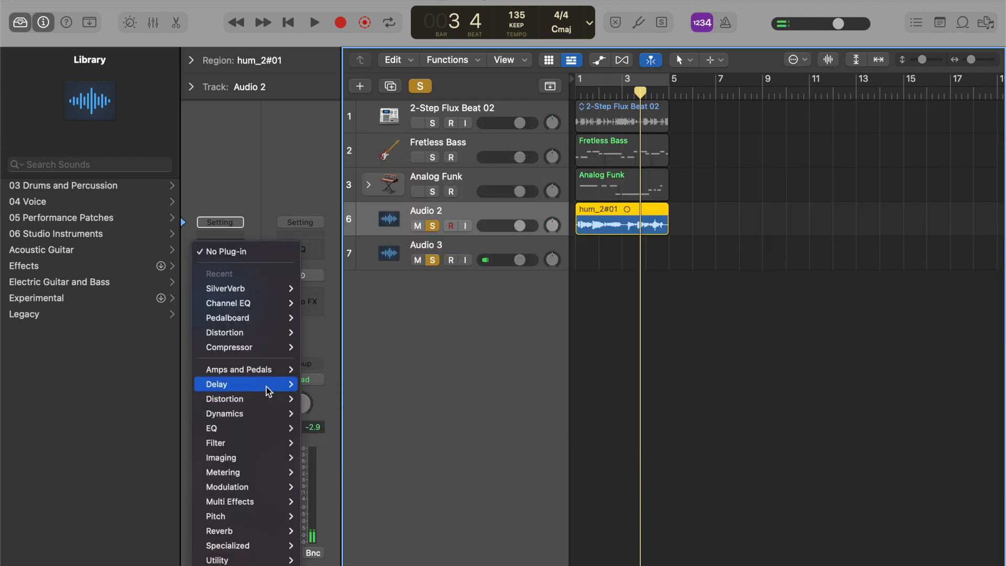
- Insert a Tape Delay after the SilverVerb on the Audio 2 track
mouse_move(268, 385)
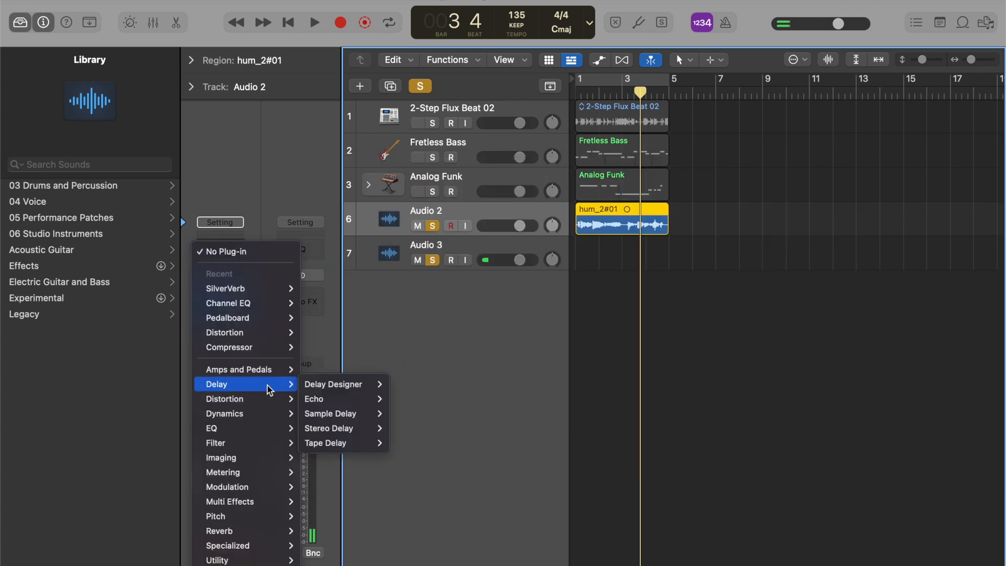
click(354, 448)
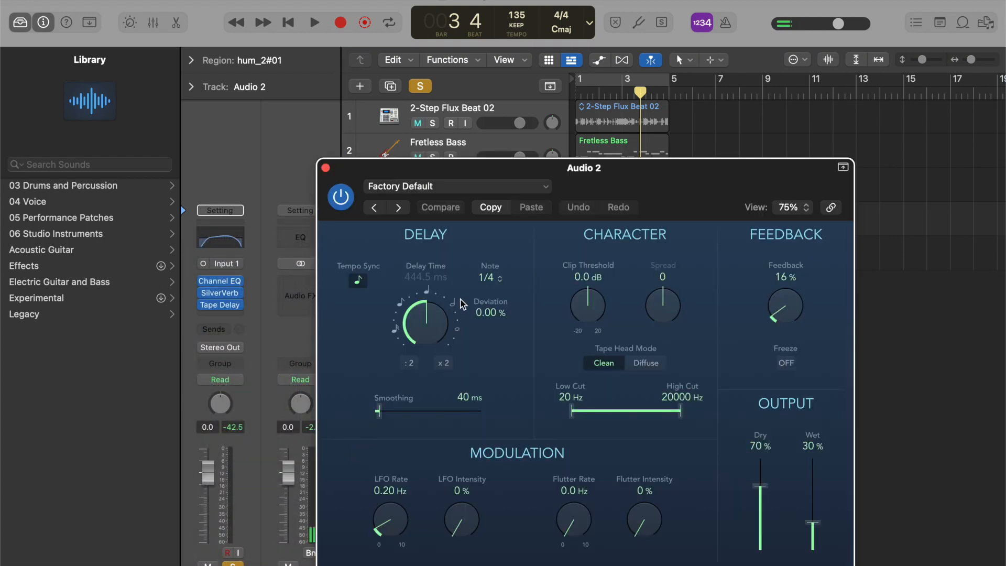
- During playback, set the Tape Delay to a 1/1 triplet note with -8.67% deviation, 81% dry and 38% feedback, and close it
key(space)
drag(447, 313, 419, 290)
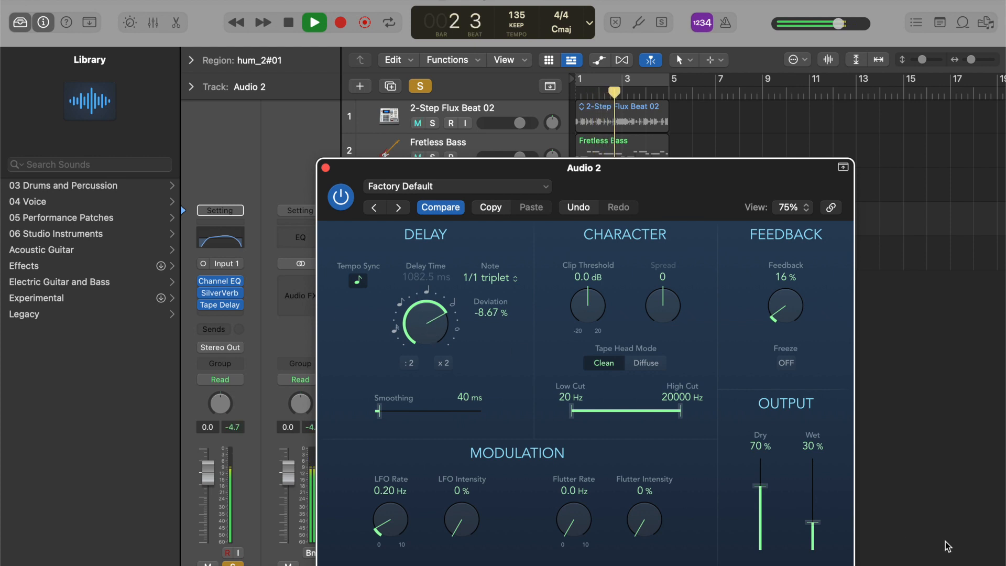
drag(760, 486, 760, 476)
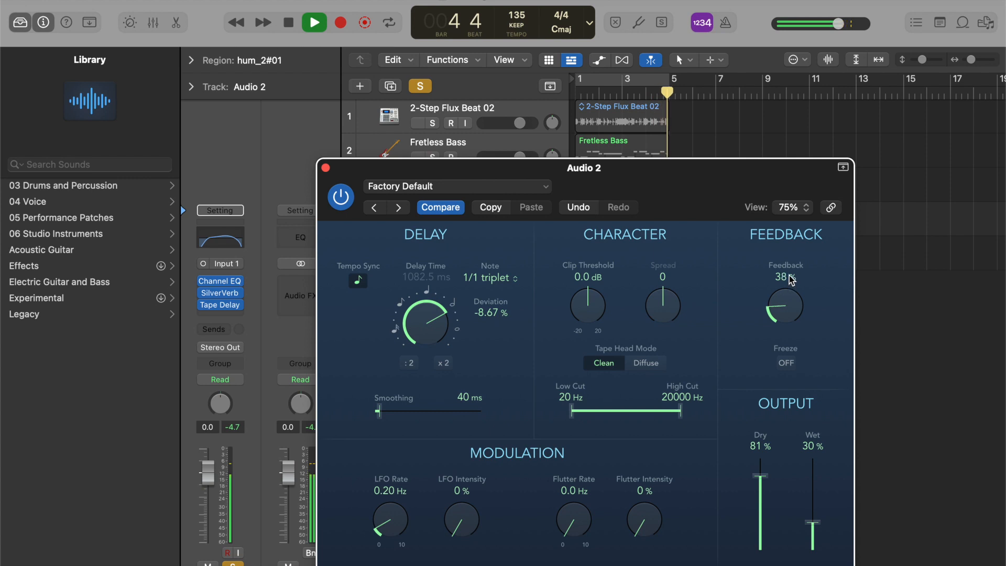
click(325, 168)
key(space)
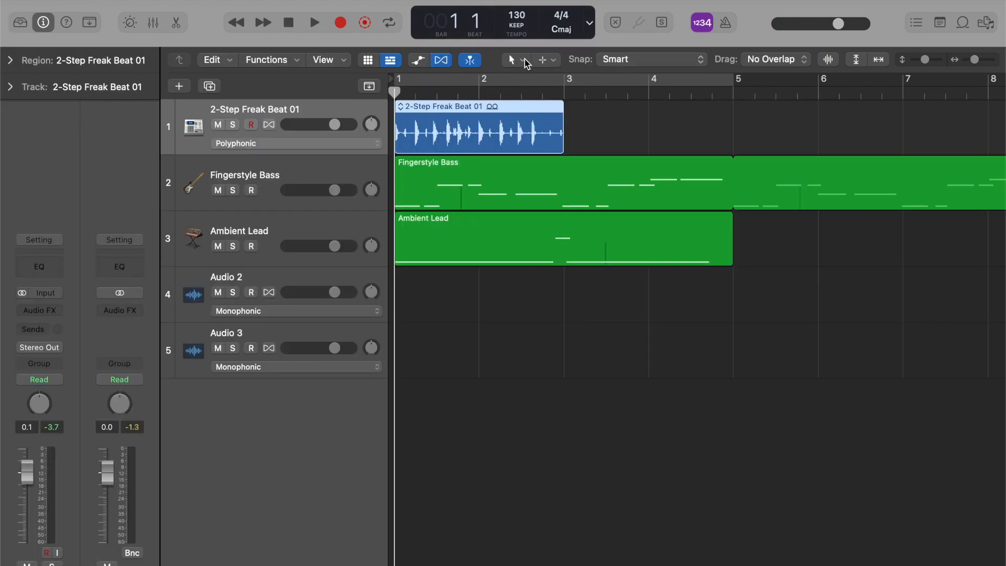
- Draw a fade across the full length of the 2-Step Freak Beat 01 region with the Fade Tool
click(525, 61)
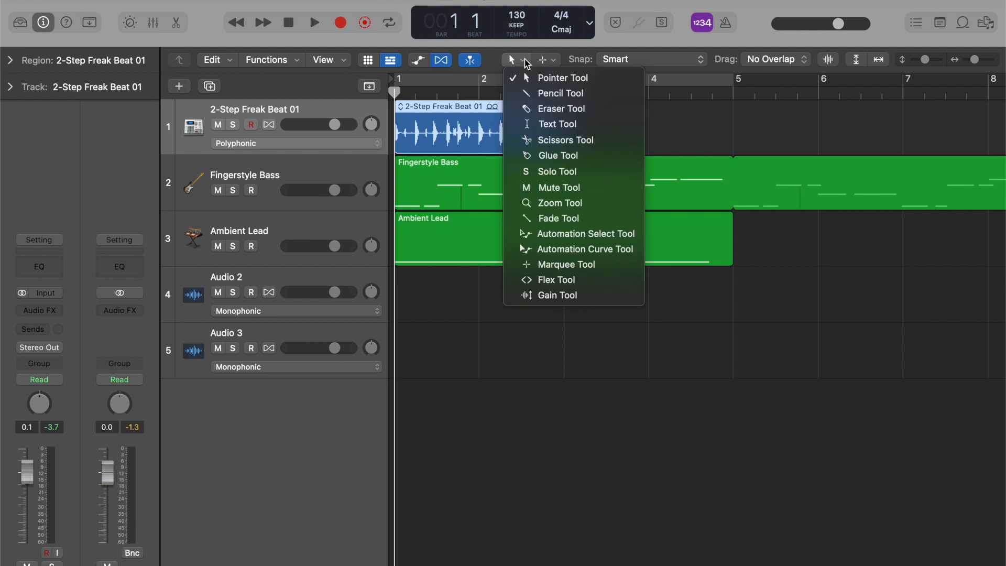
click(578, 219)
drag(397, 139, 549, 150)
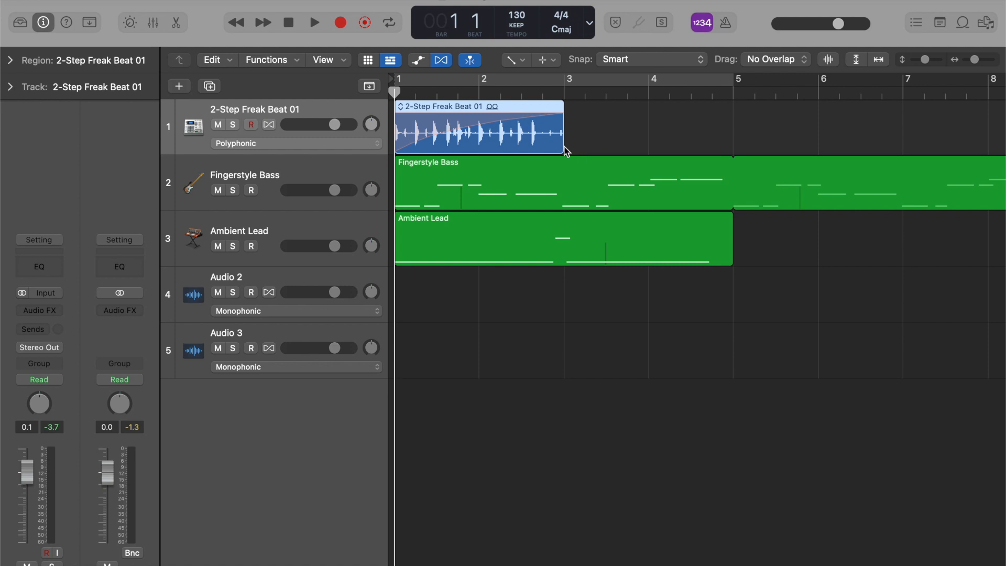
- Switch the drum region's fade type to Fade-In, set it back to Speed Up, and play the result
right_click(474, 126)
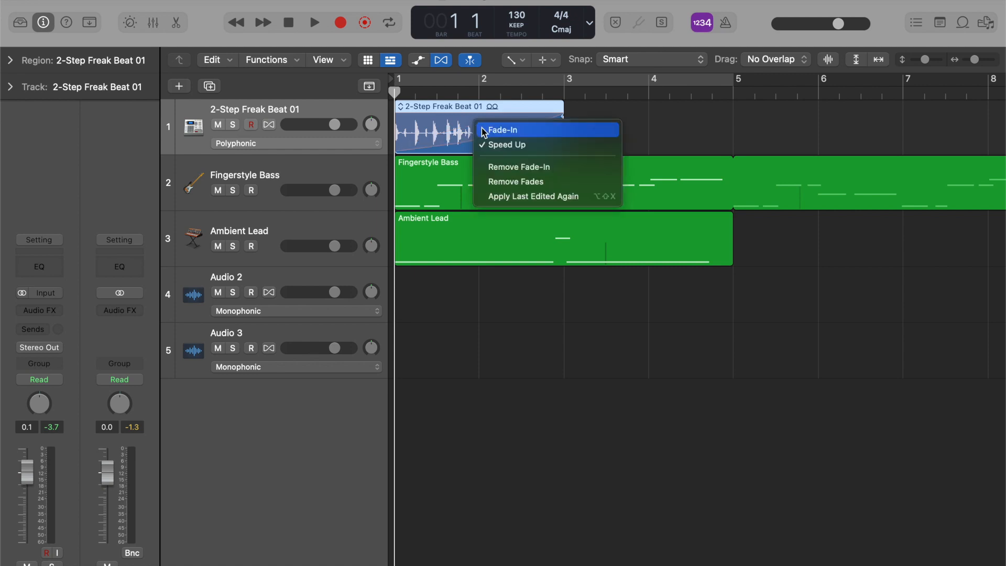
click(507, 131)
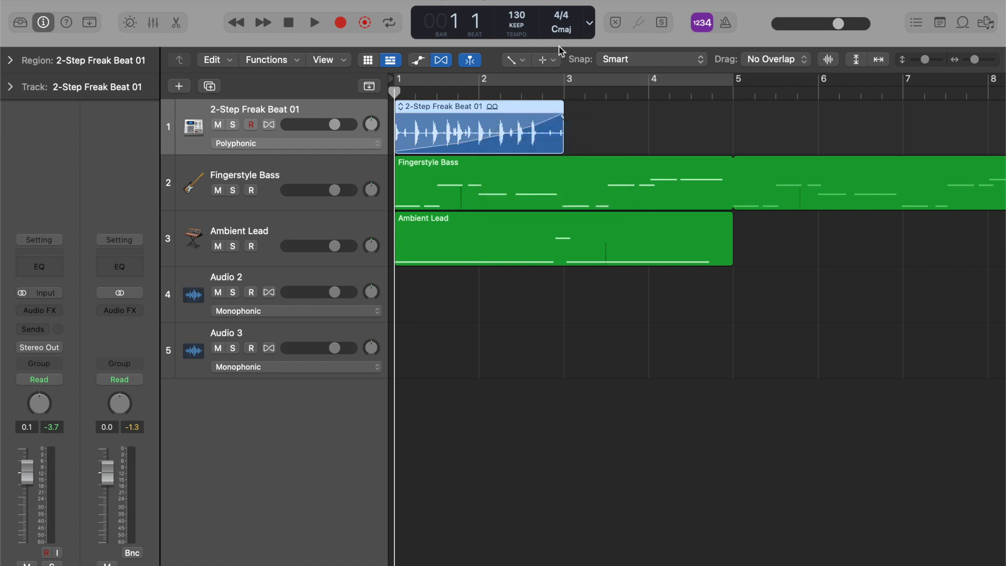
right_click(474, 126)
click(501, 145)
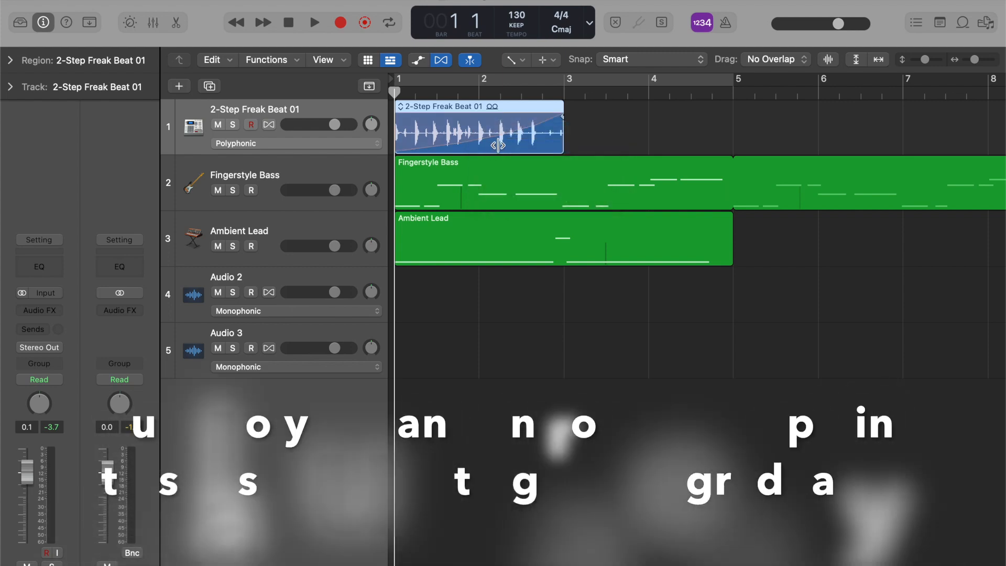
key(space)
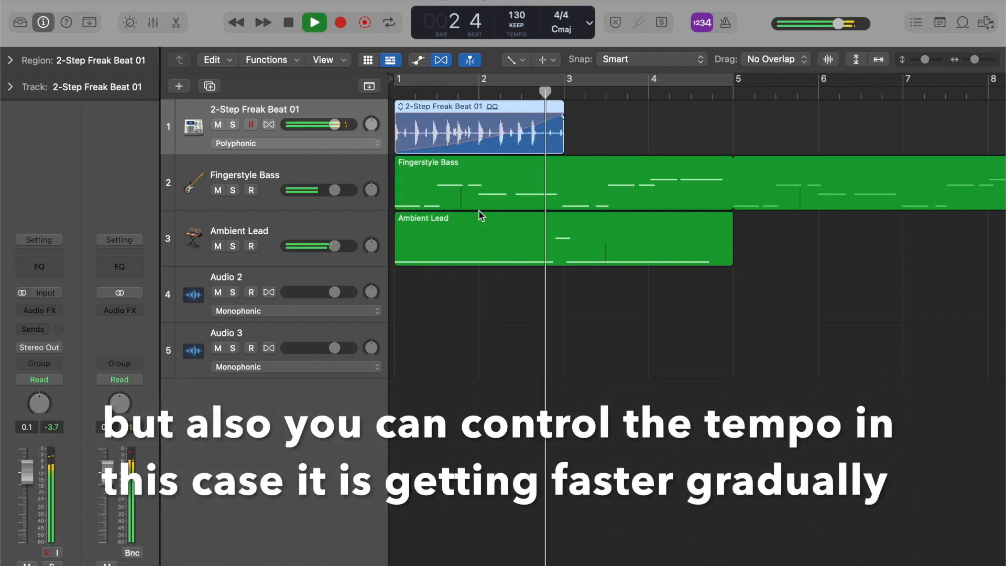
key(space)
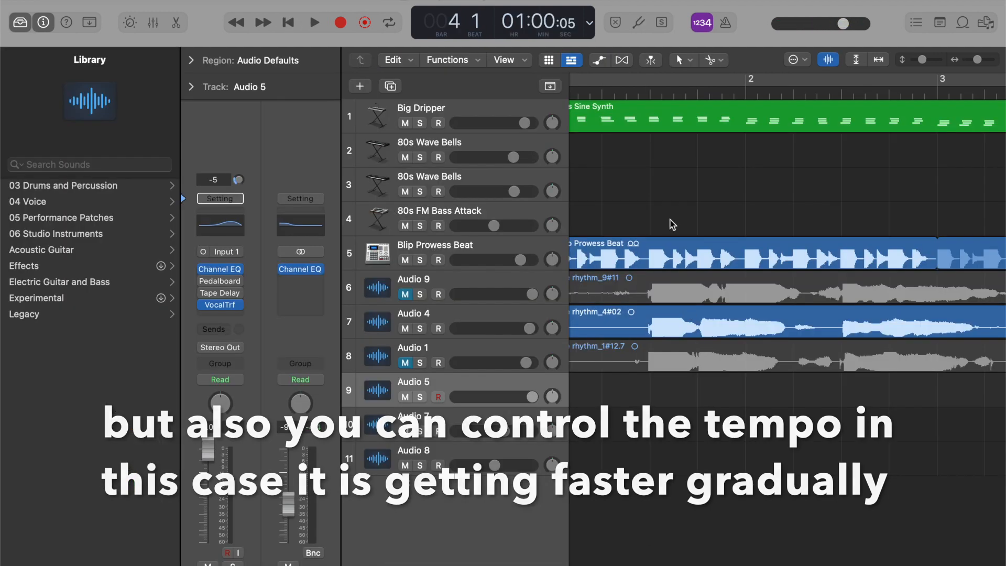
- Split the Audio 4 region at two points just after beat 4 of bar 1 with the Scissors Tool and delete the slice between
click(688, 61)
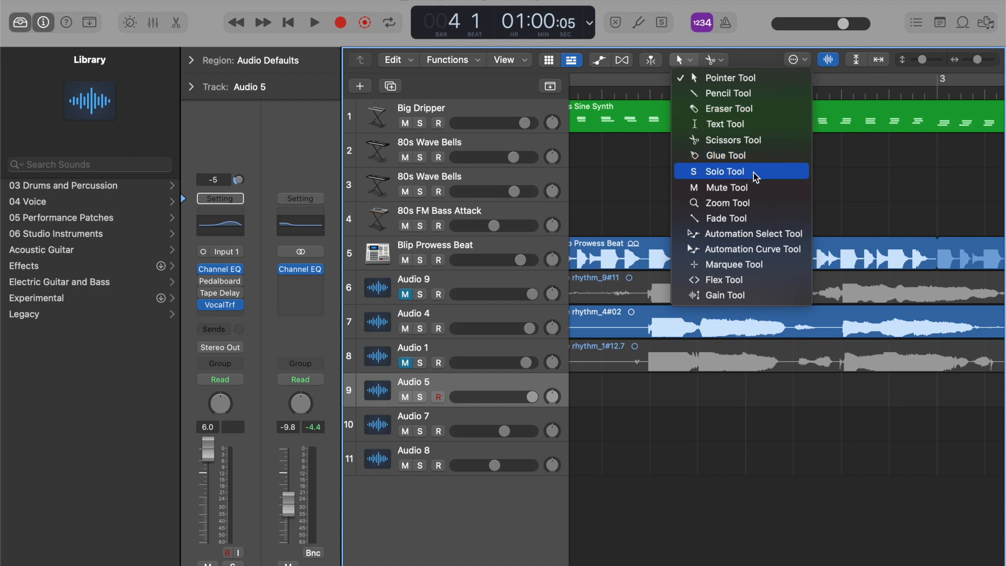
click(748, 142)
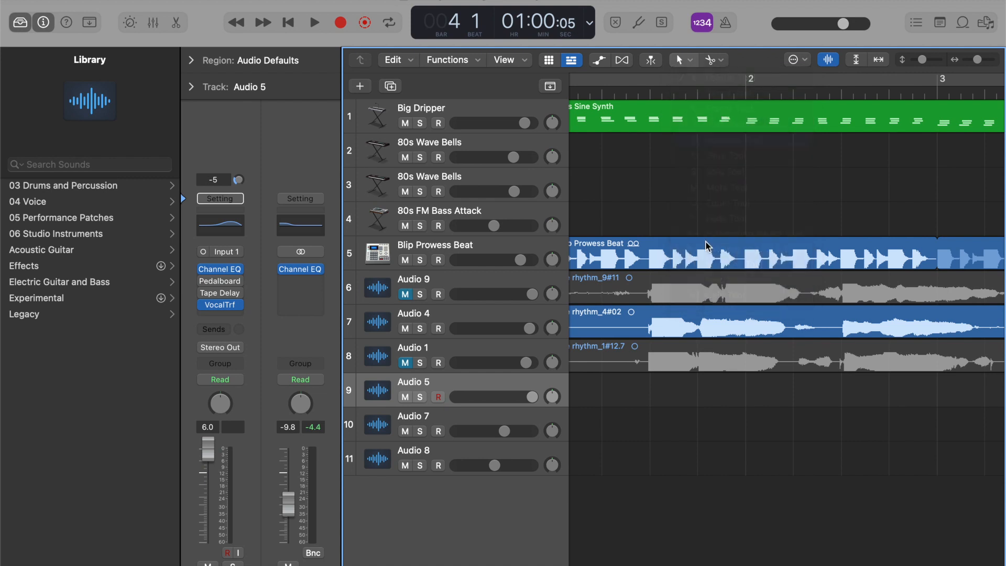
click(702, 325)
key(super+Right)
key(super+Right)
key(super+Right)
key(super+Right)
key(super+Right)
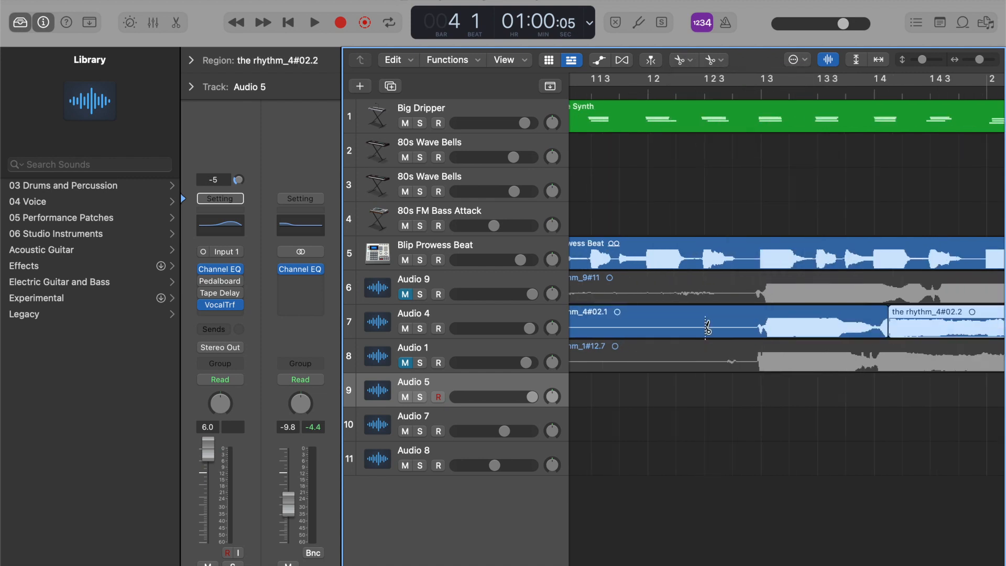
scroll(707, 327, right, 8)
scroll(707, 327, left, 3)
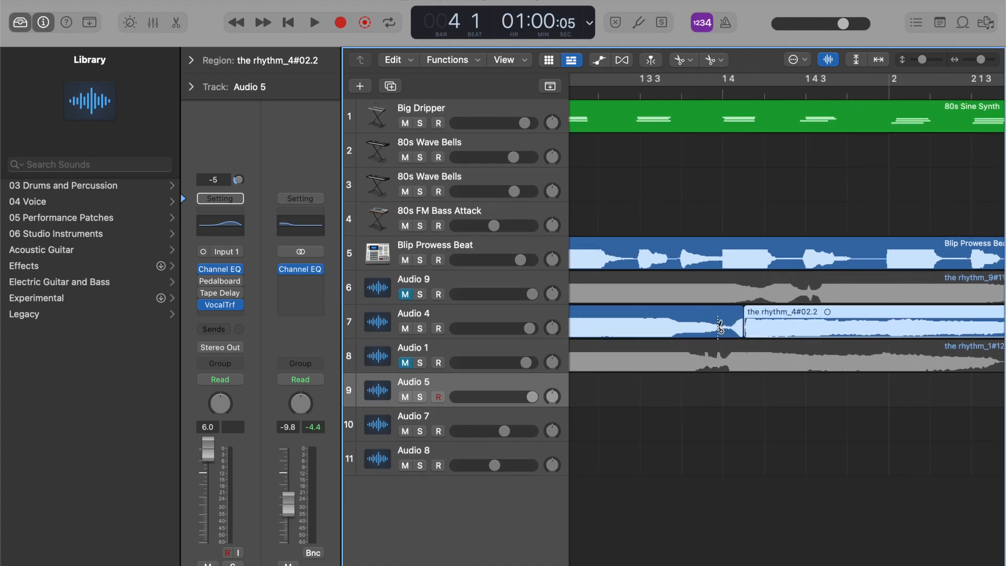
click(731, 328)
key(Delete)
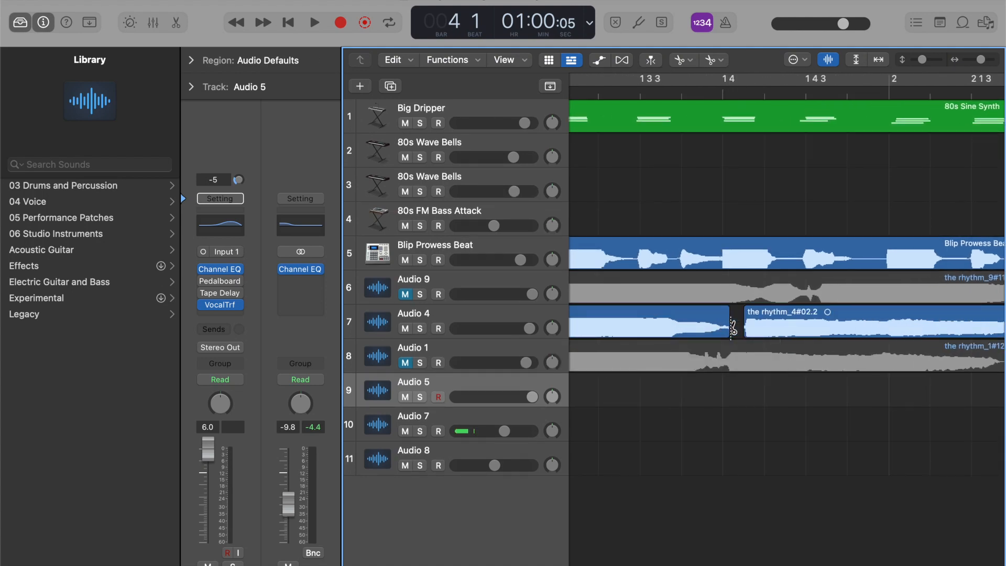
- Cut two more short slices before beat 4 of bar 1 in the Audio 4 region and delete them
click(713, 325)
click(699, 323)
key(Delete)
click(678, 321)
click(666, 322)
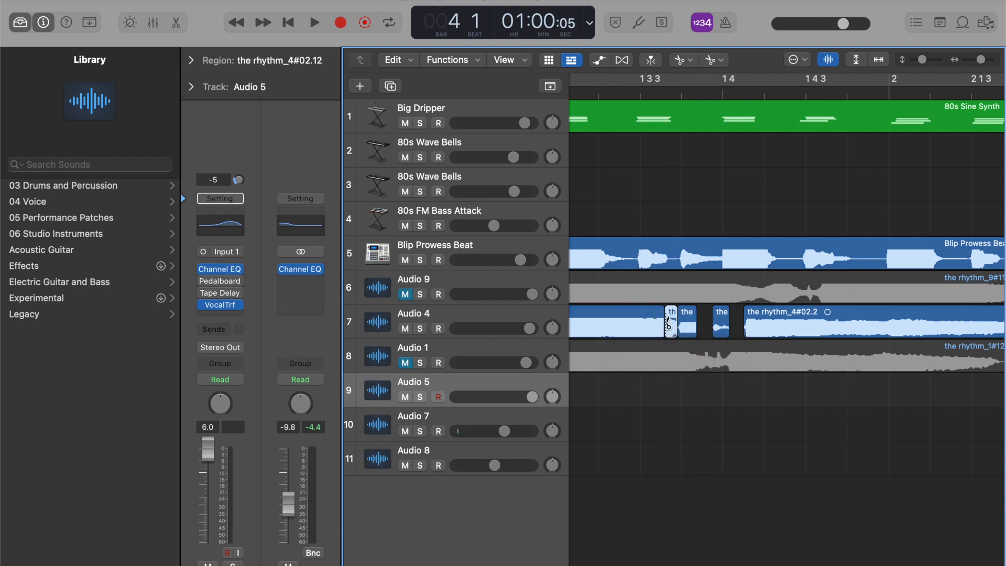
key(Delete)
key(space)
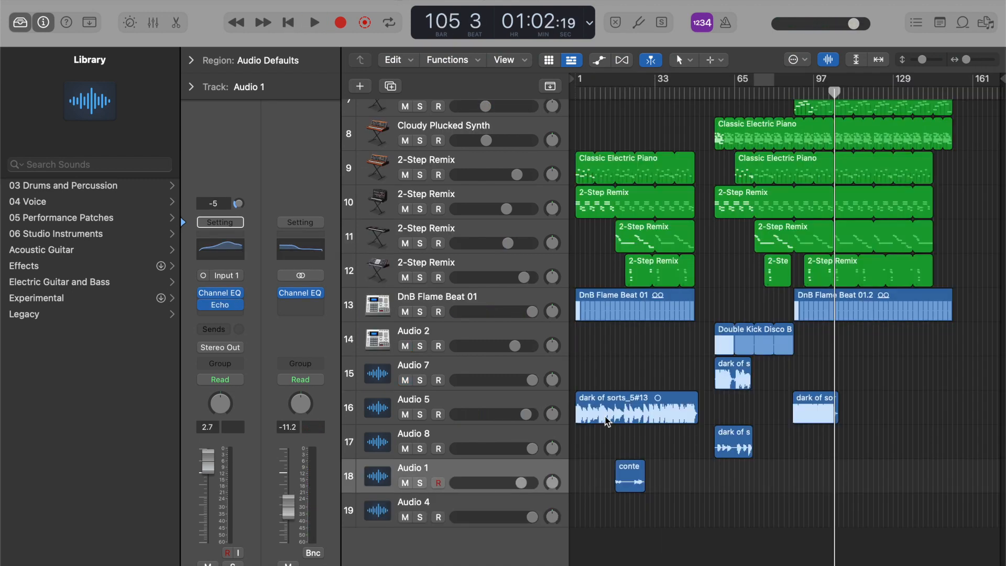
- Open the dark of sorts_5#13 region on Audio 5 in the audio editor and show its volume automation
click(599, 414)
key(e)
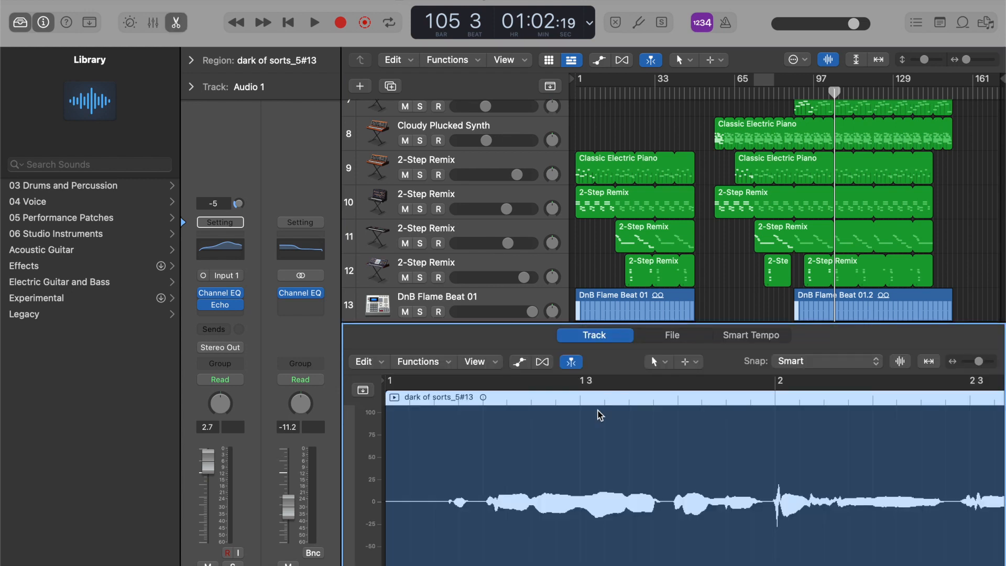
scroll(598, 414, down, 6)
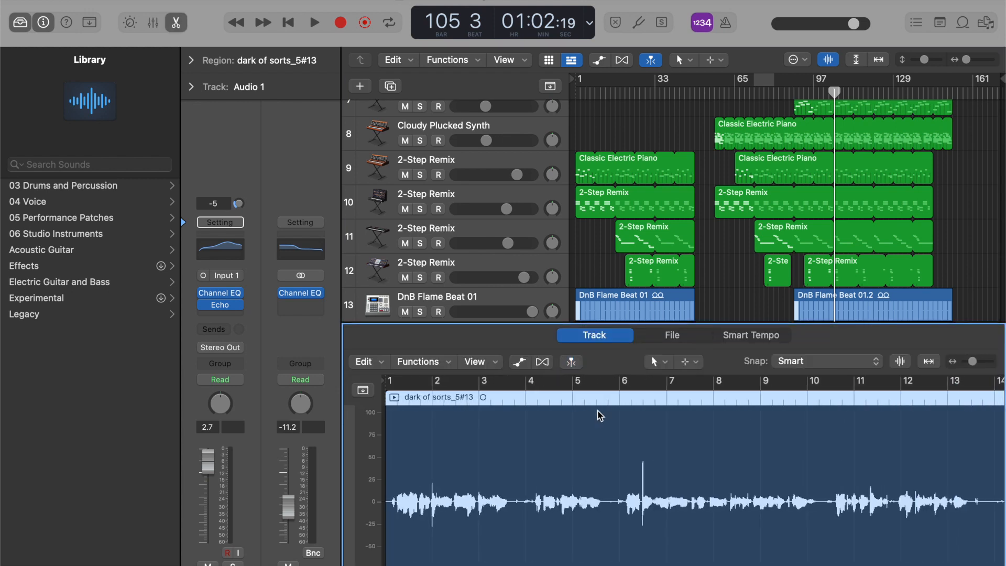
click(520, 362)
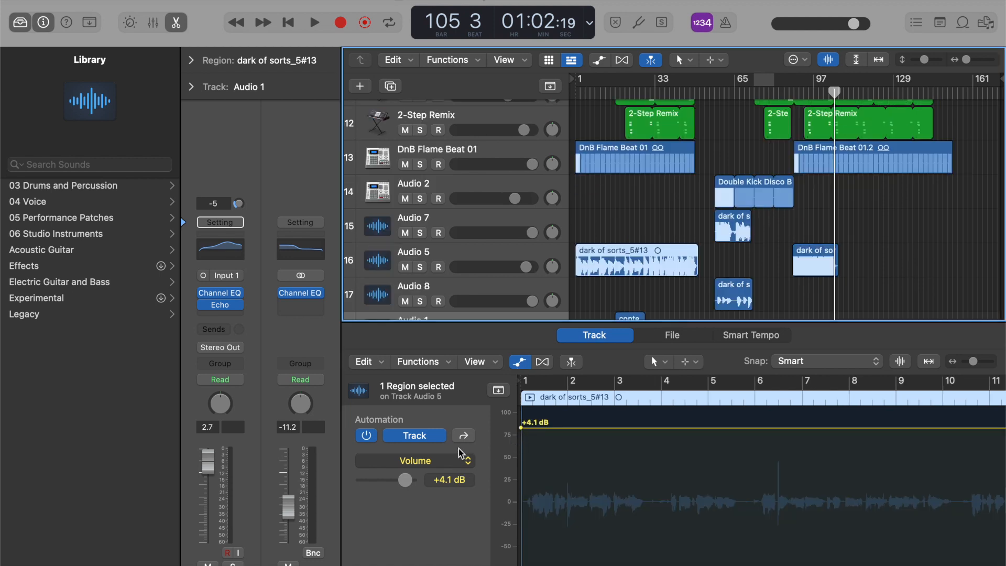
click(468, 461)
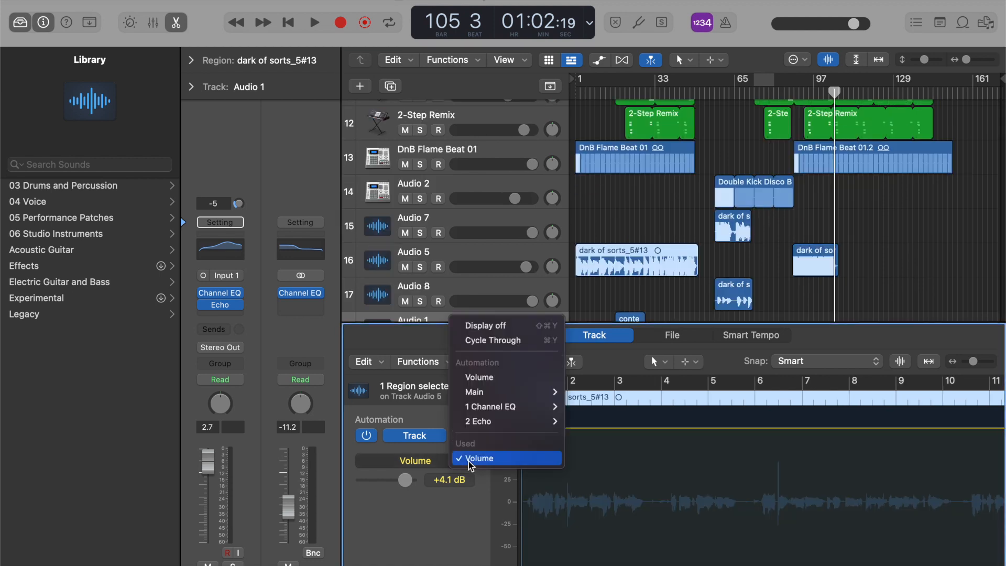
click(490, 425)
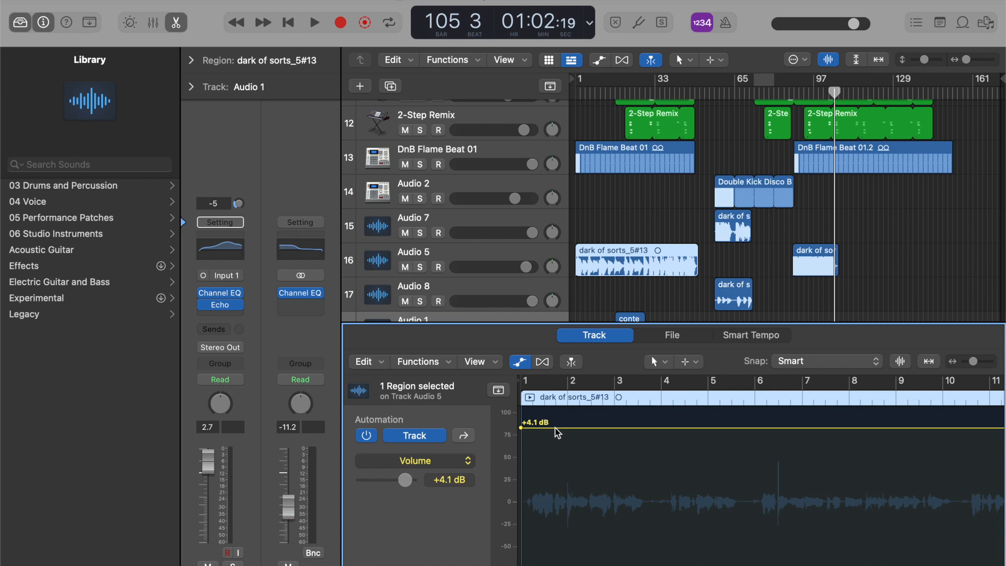
- Create a downward volume ramp on the Audio 5 track, from +4.1 dB at the start to about -58.4 dB at 5 2 1 106
drag(554, 428, 555, 433)
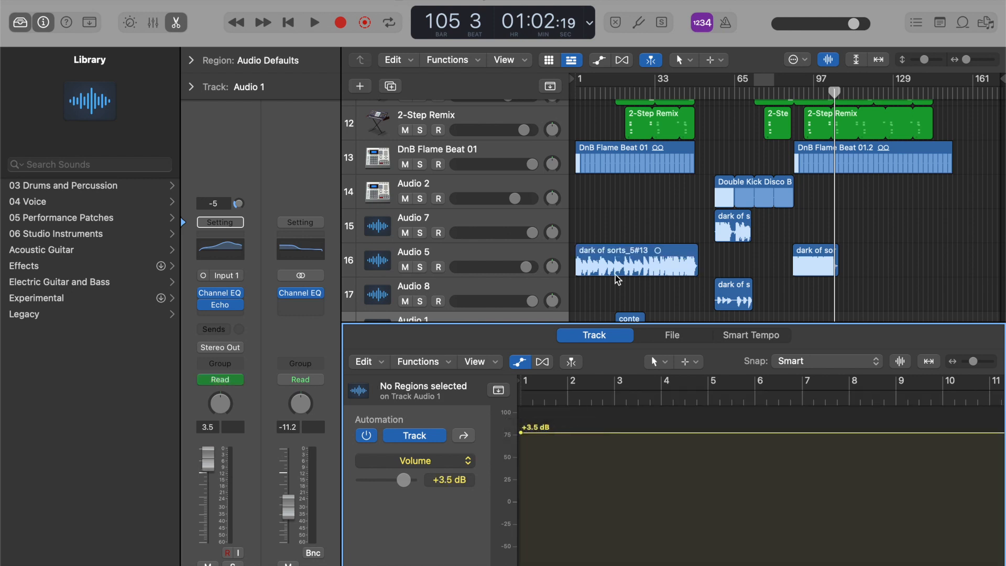
click(578, 89)
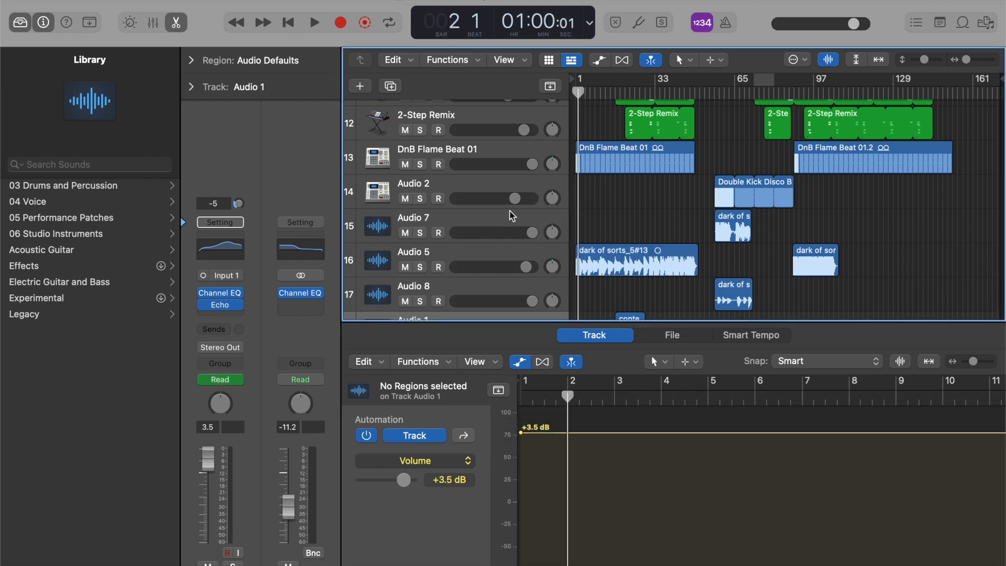
click(503, 256)
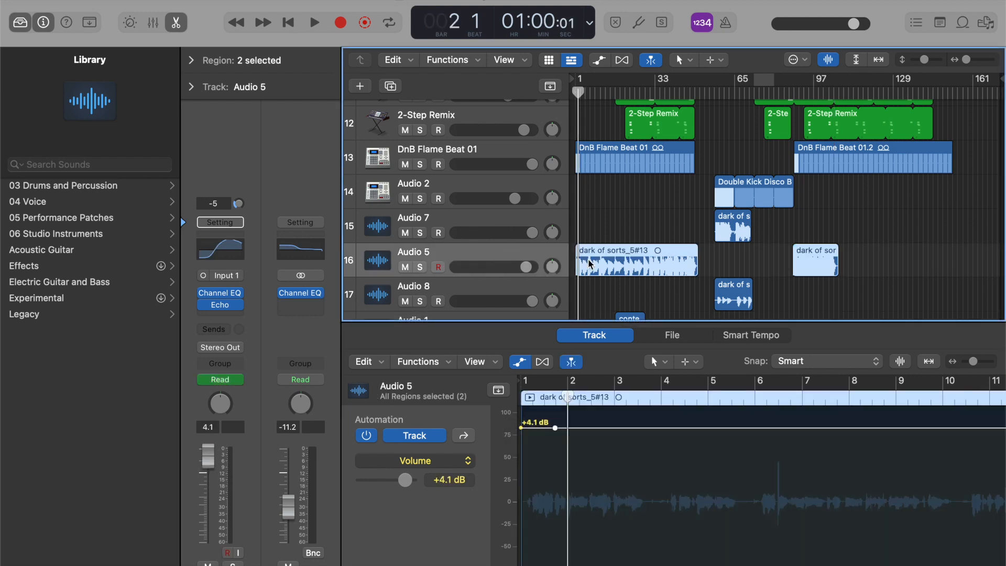
click(555, 428)
drag(554, 443, 721, 565)
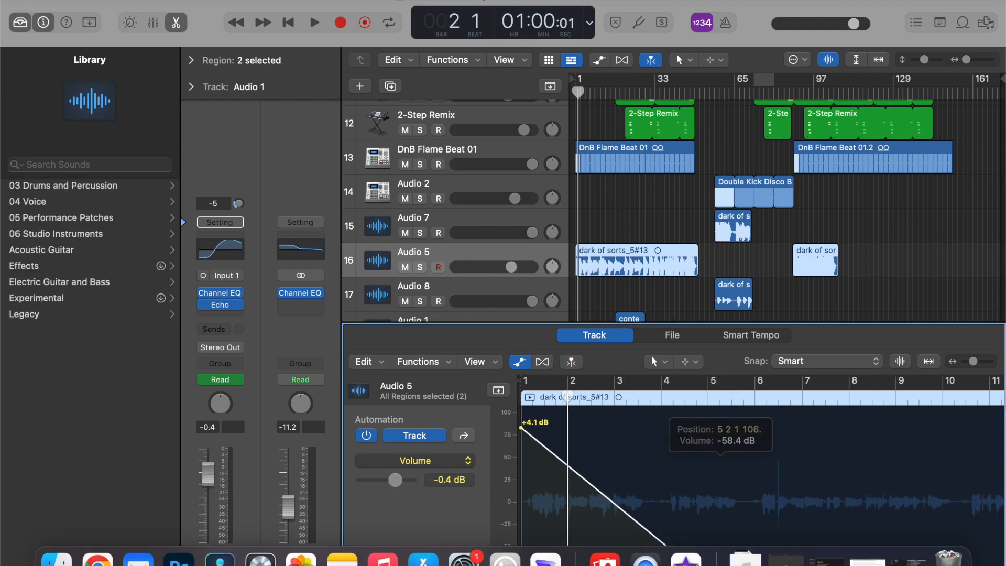
key(Return)
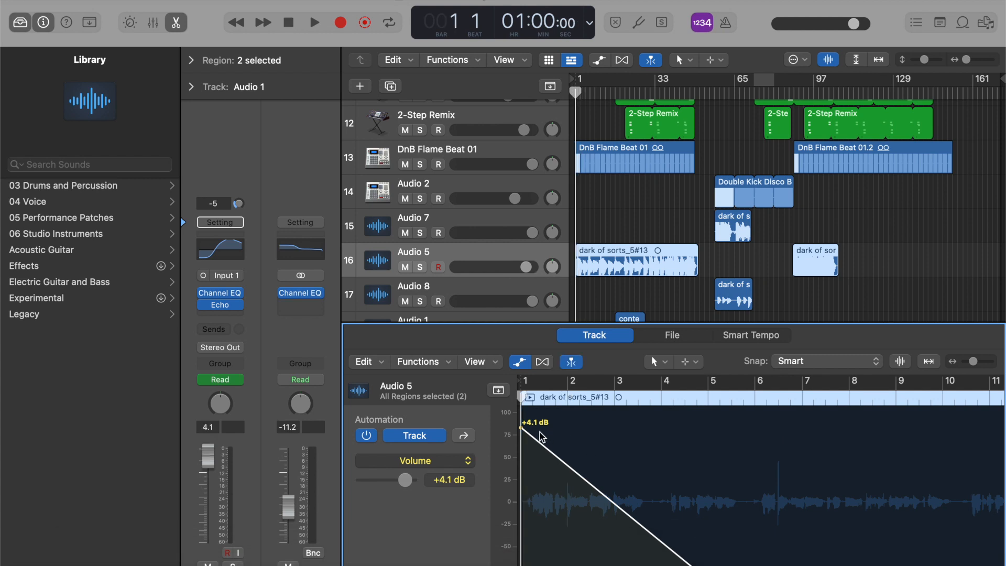
- Play the Audio 5 volume fade from the start, stop, and return the playhead to the beginning
click(460, 461)
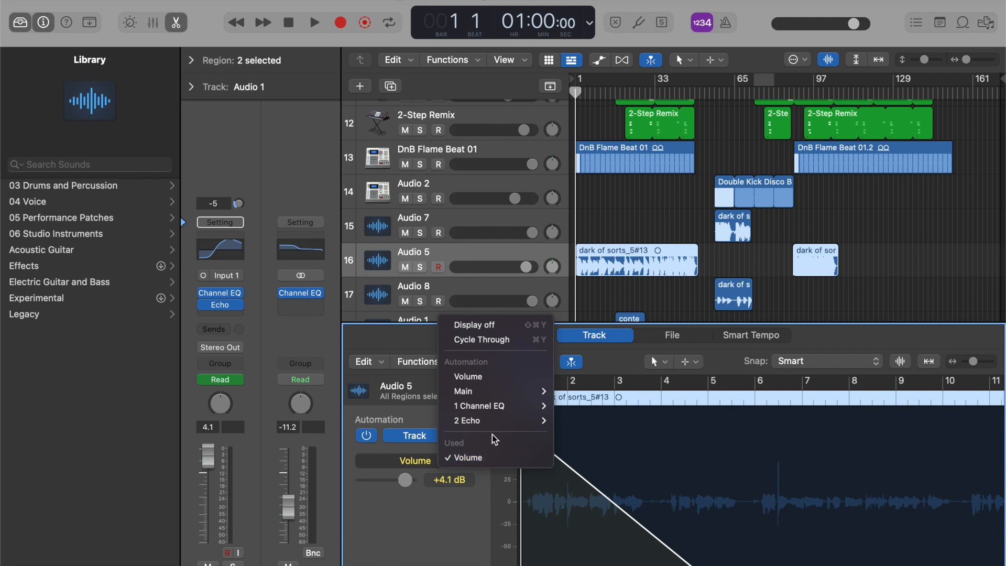
click(497, 420)
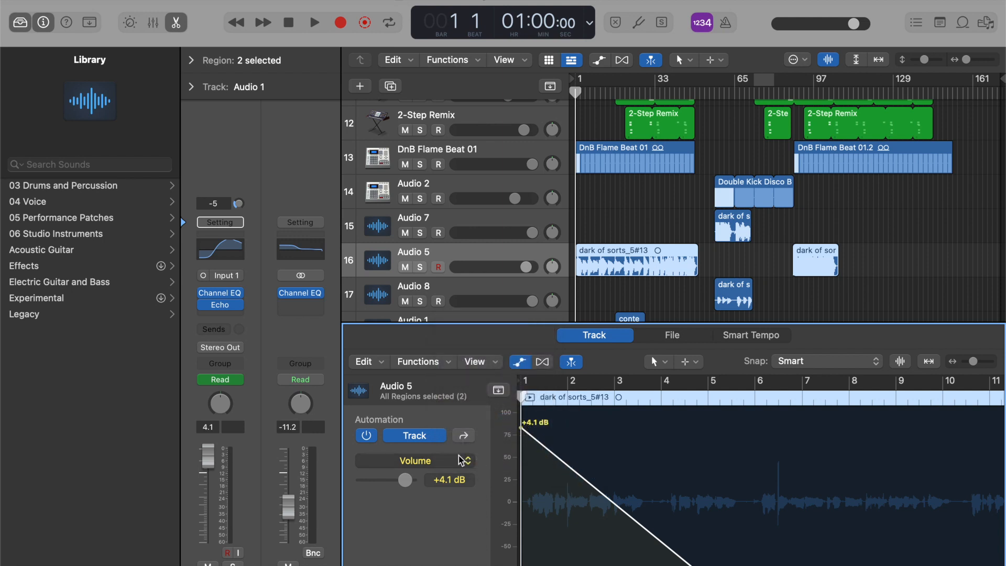
key(space)
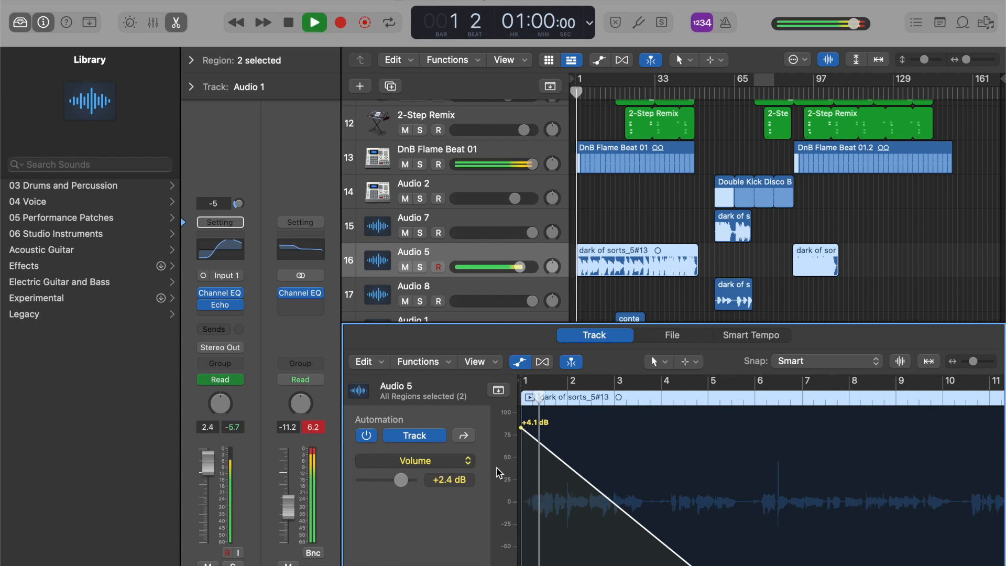
click(470, 460)
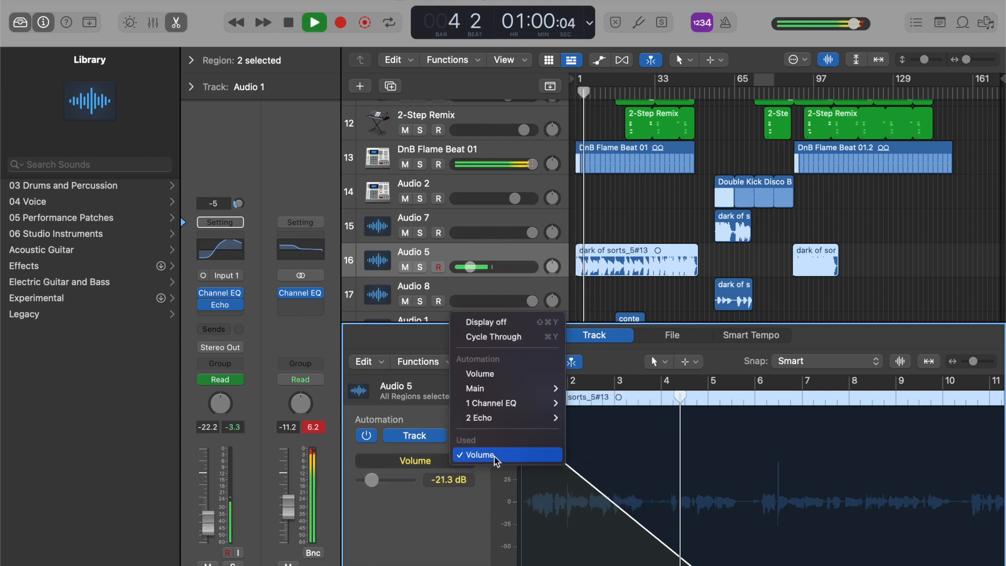
click(490, 459)
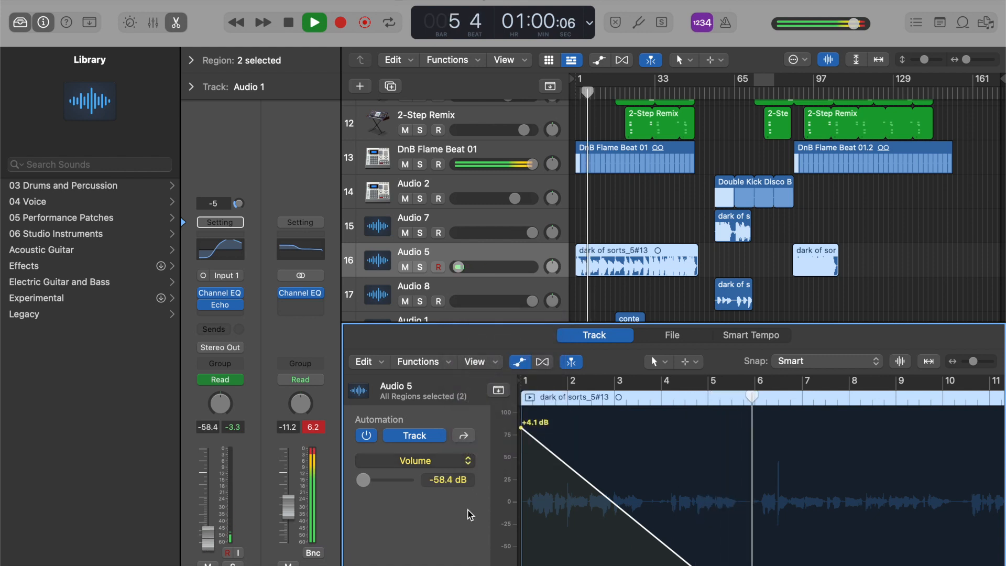
key(space)
key(Return)
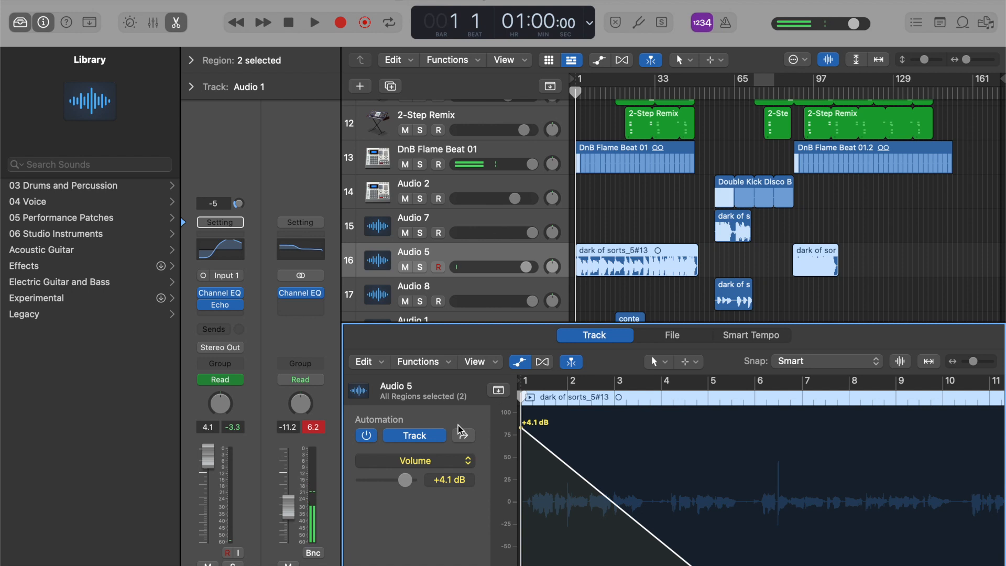
- Switch the Audio 5 automation parameter to the Echo effect's Wet level
click(464, 460)
mouse_move(539, 422)
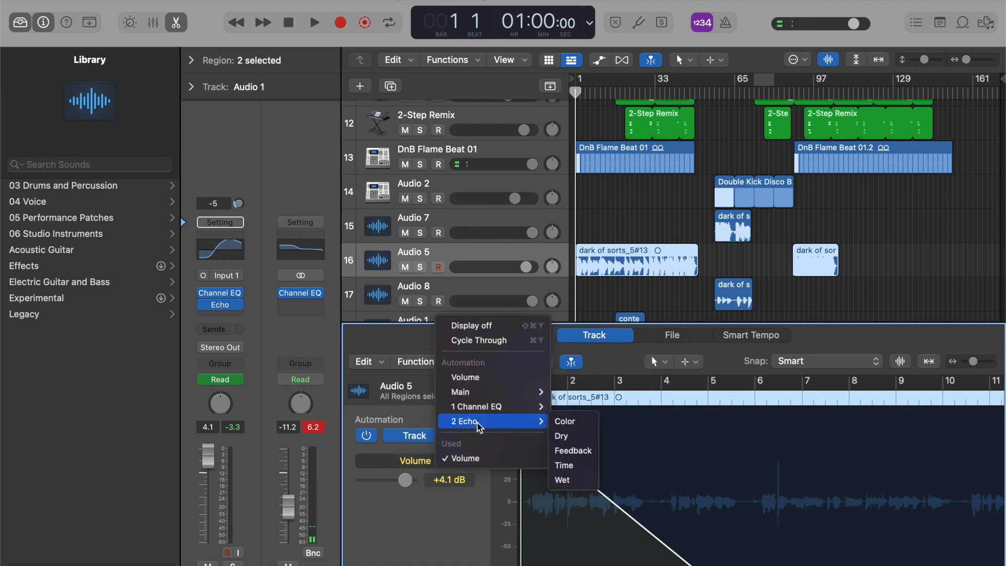
click(576, 480)
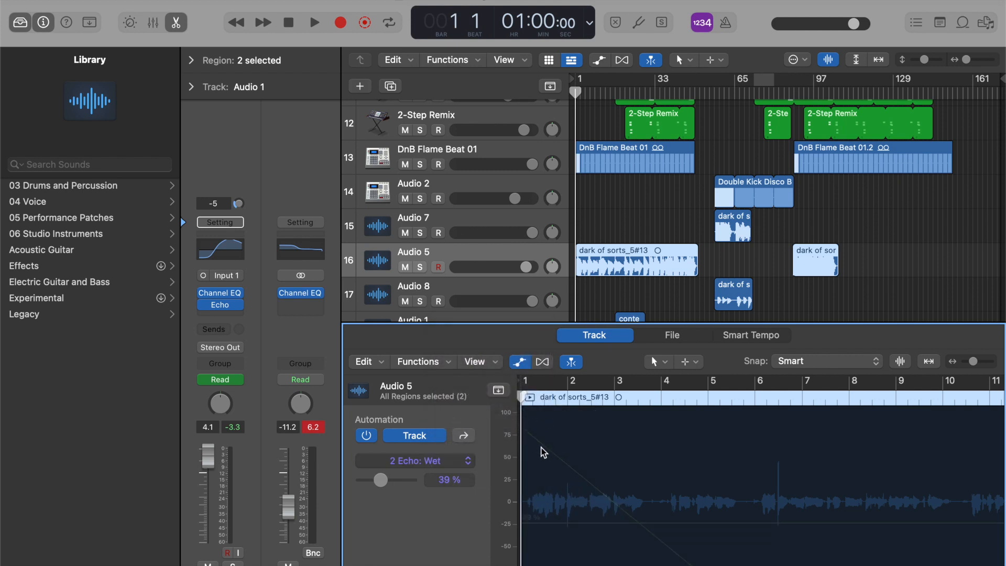
- Shape the Echo Wet automation on Audio 5 as a downward ramp from 50% at the start, and raise it around mid-bar 5
click(576, 441)
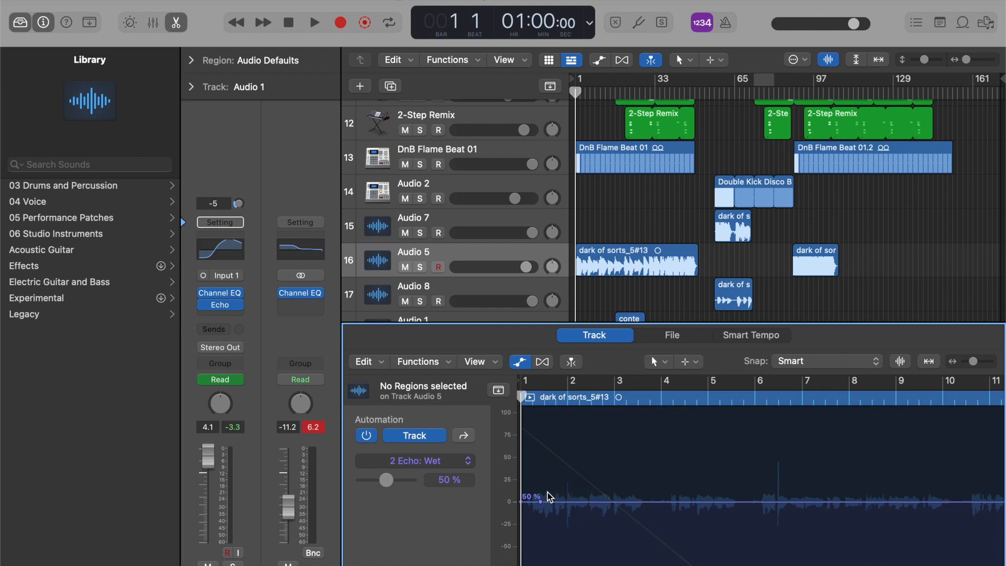
click(559, 501)
drag(559, 501, 596, 550)
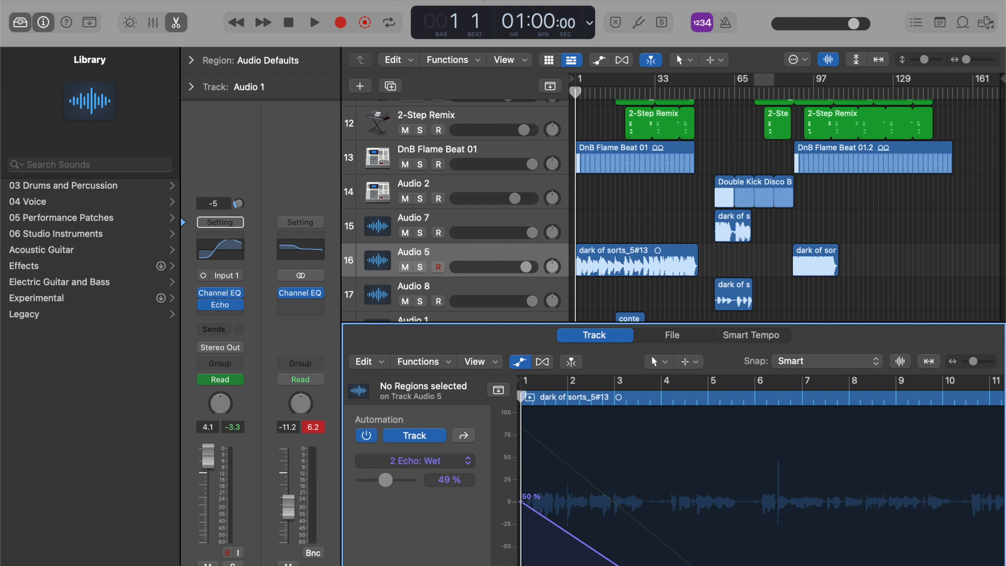
drag(739, 563, 739, 414)
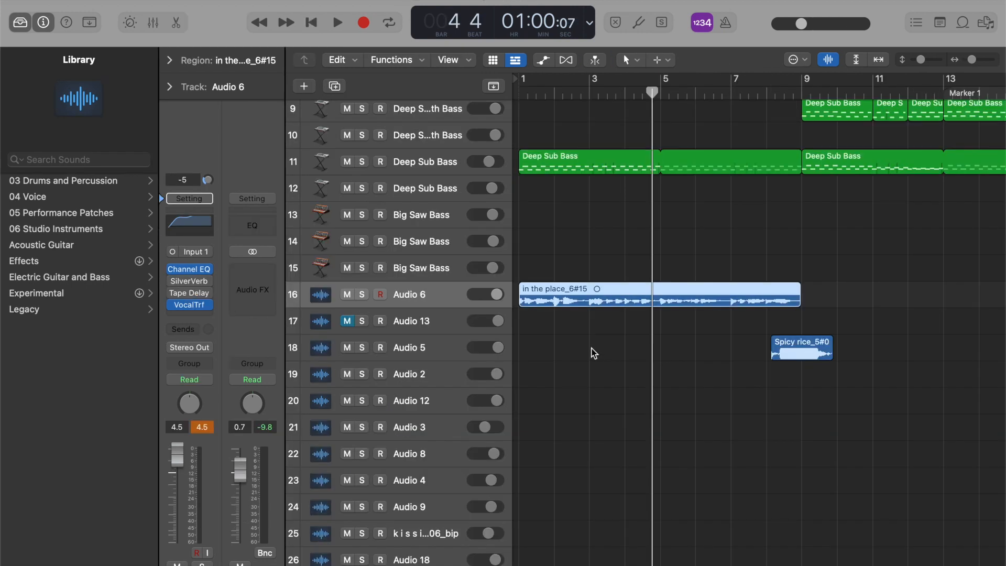
- Open the Vocal Transformer effect on the Audio 6 track and play the song from the beginning
click(190, 304)
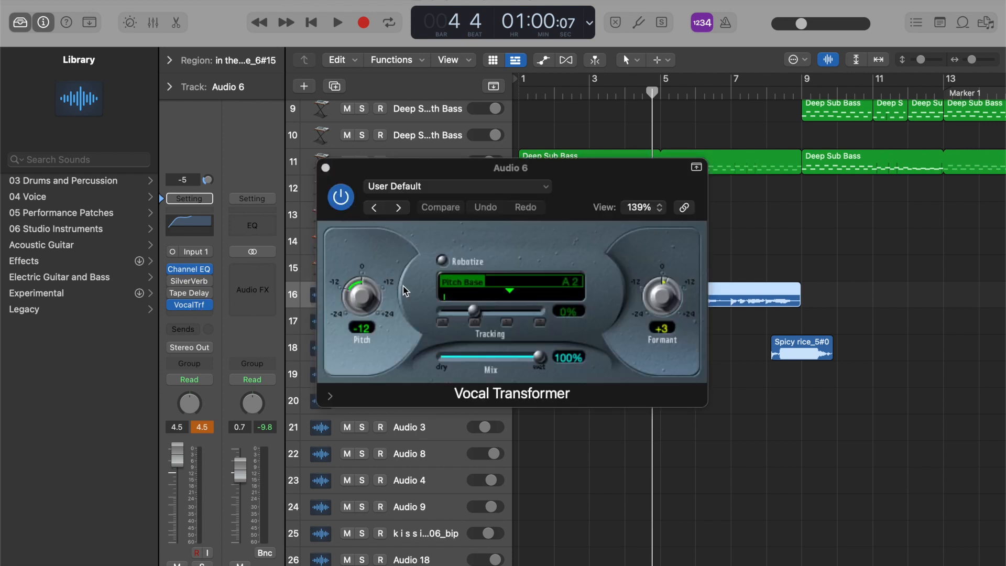
click(570, 109)
click(545, 93)
key(Return)
key(space)
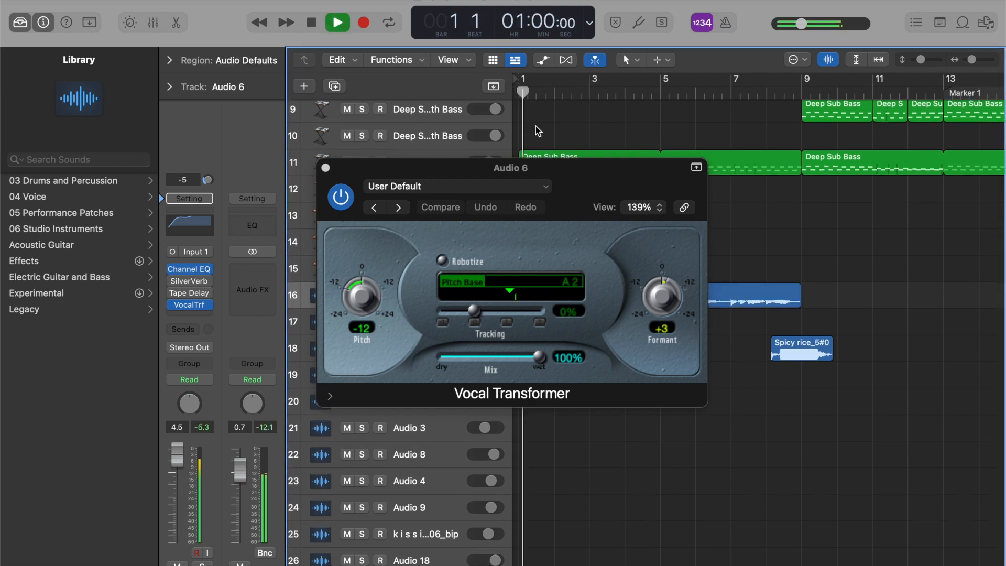
- During playback, raise the Vocal Transformer's Pitch to -3, lower it again, and reduce the Formant
click(362, 284)
drag(363, 285, 364, 270)
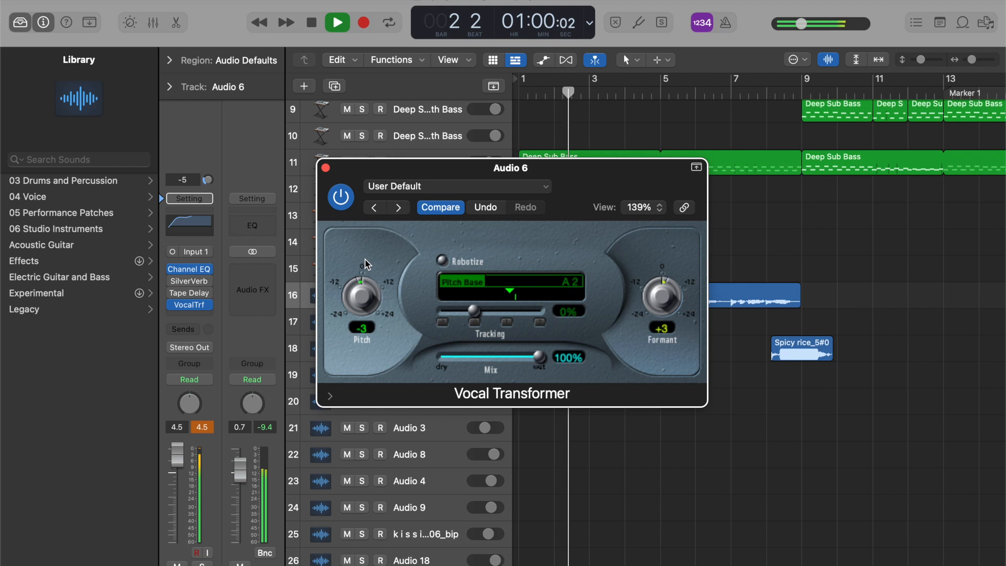
drag(369, 272, 372, 299)
drag(661, 297, 693, 417)
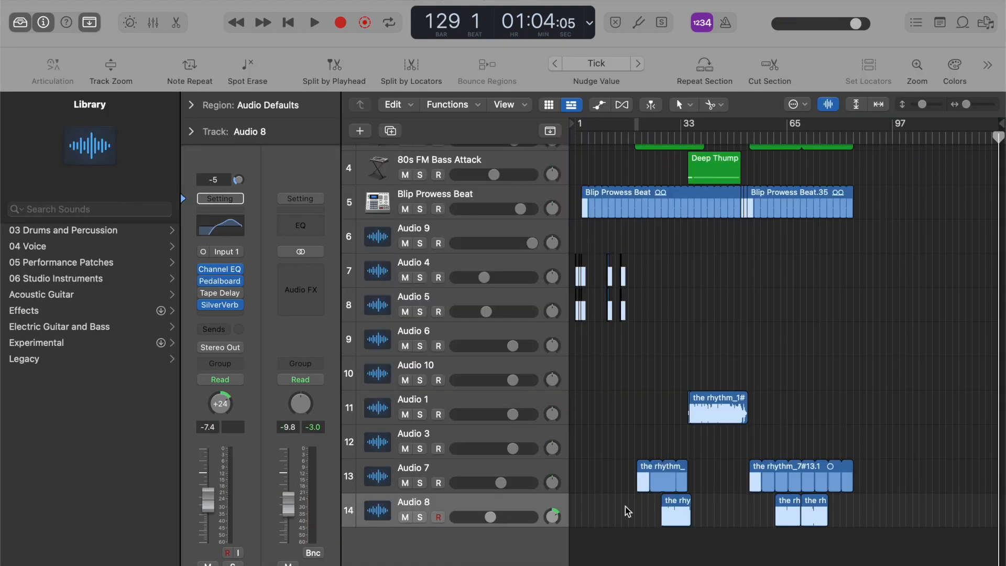
- Open the rhythm_1#07.2 region on Audio 1 in the audio file editor
click(716, 407)
double_click(715, 407)
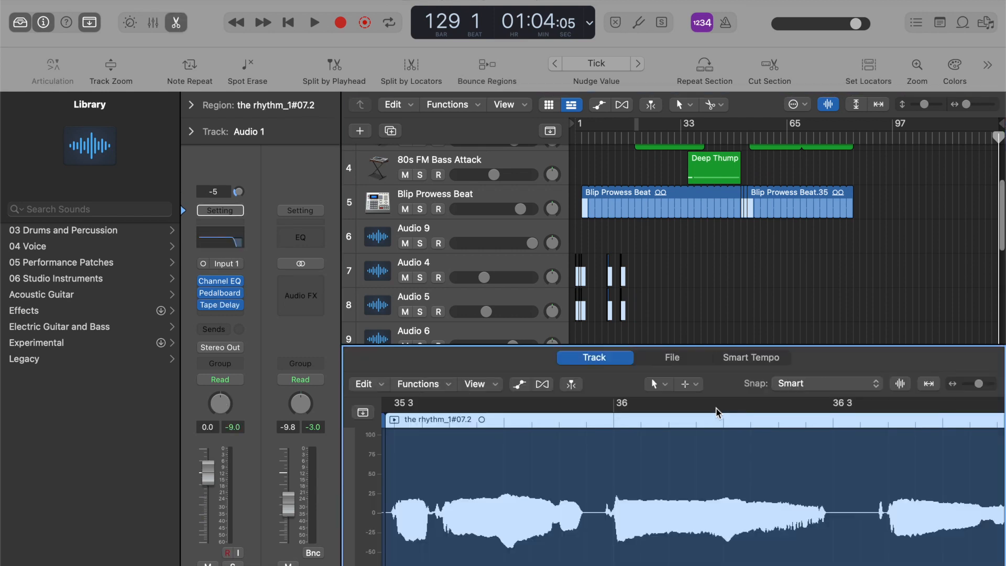
click(673, 358)
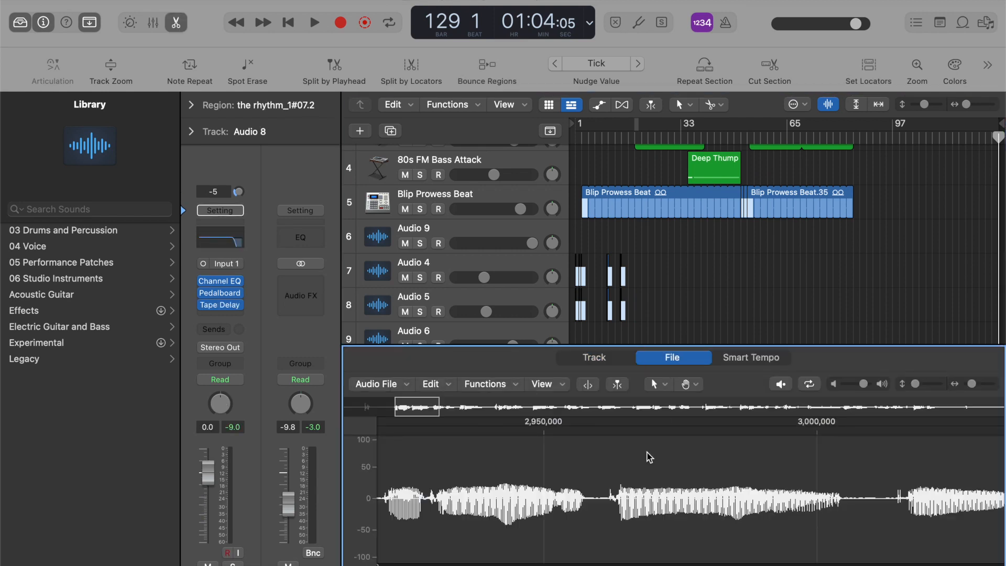
- Select the audio from its end back to the beginning of the file and reverse it
scroll(649, 458, down, 3)
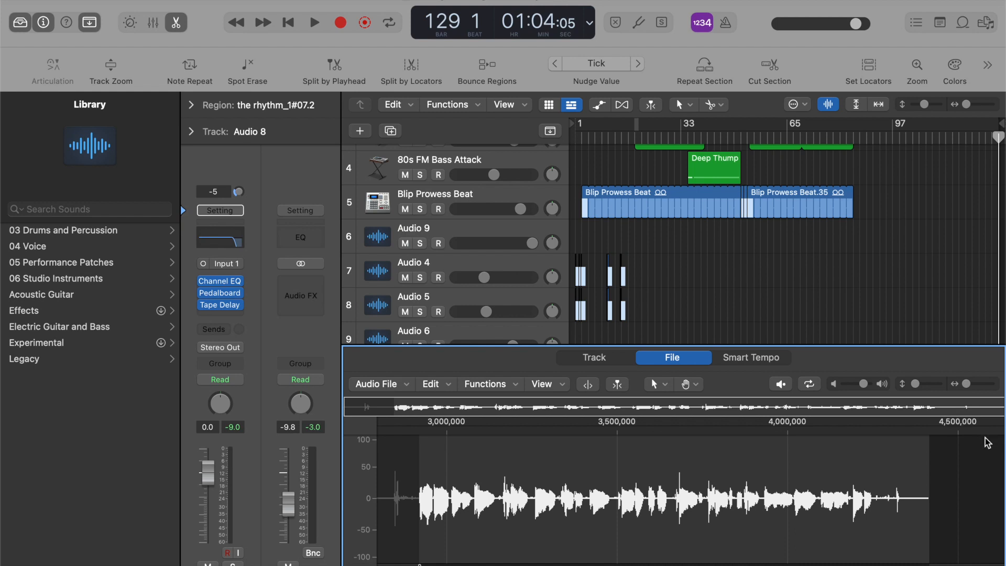
drag(935, 497, 350, 483)
click(495, 389)
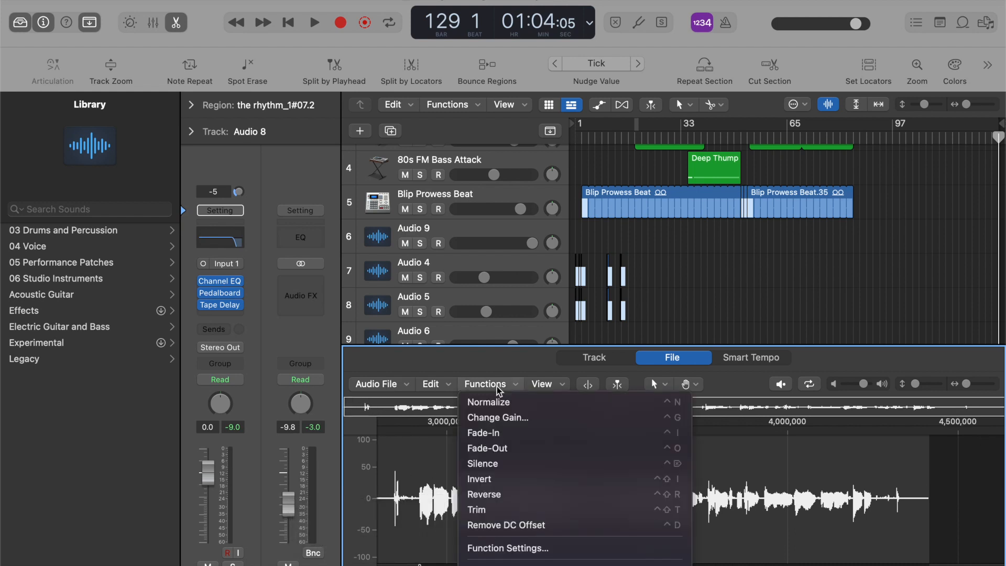
click(498, 494)
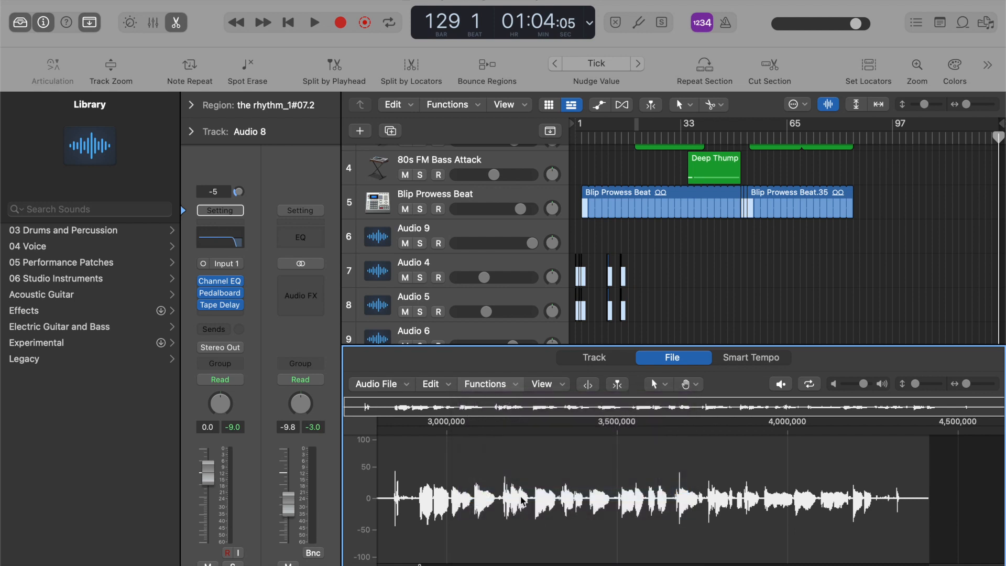